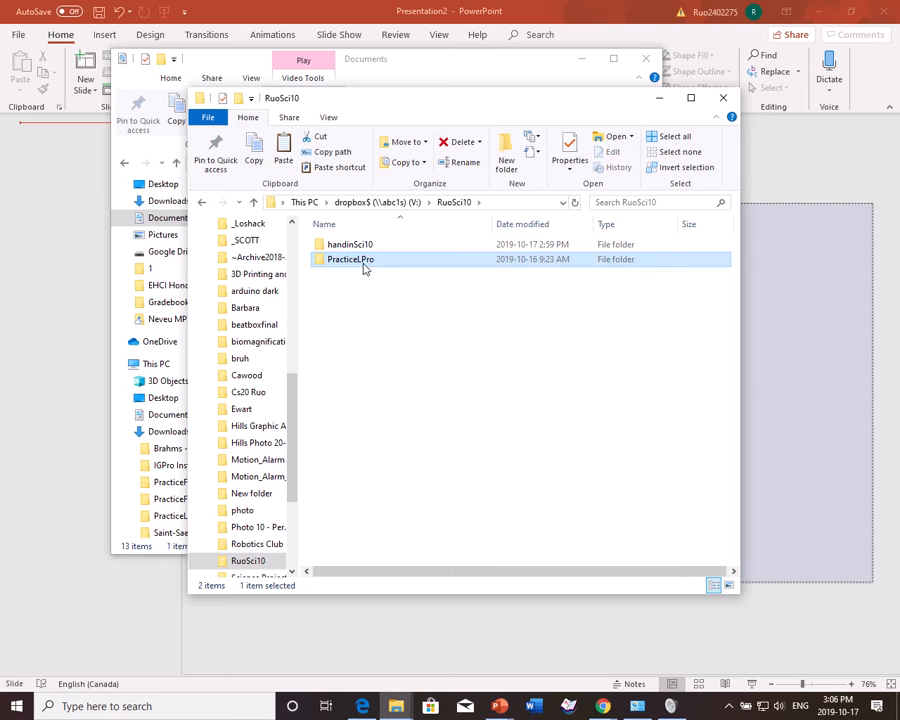
- Copy the PracticeLPro folder from the Science 10 dropbox folder on drive V: into _SCI102019 on drive Z:
right_click(365, 265)
click(438, 455)
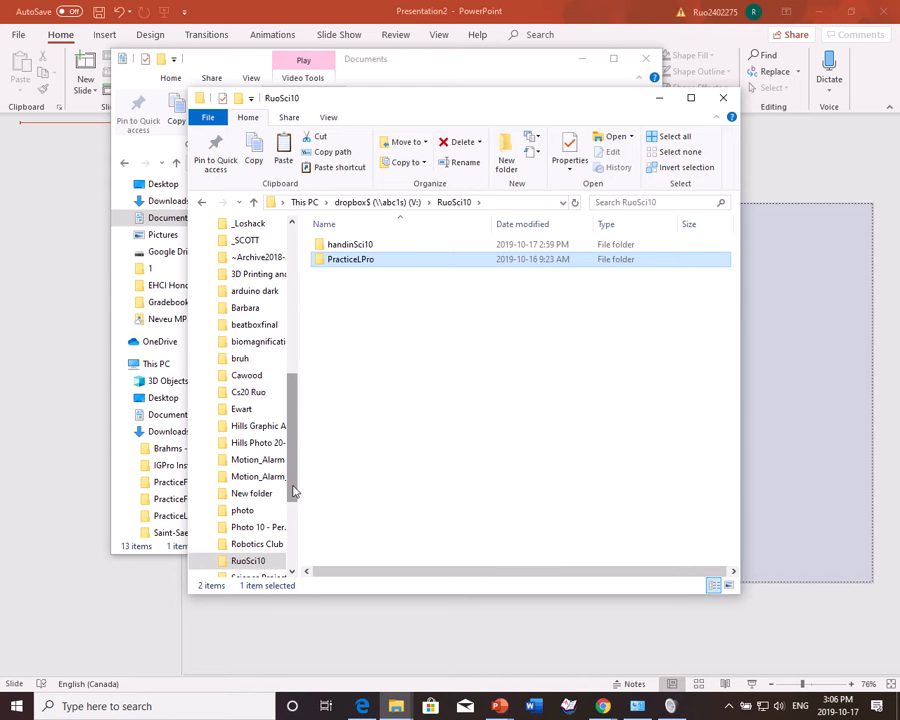
drag(293, 487, 281, 558)
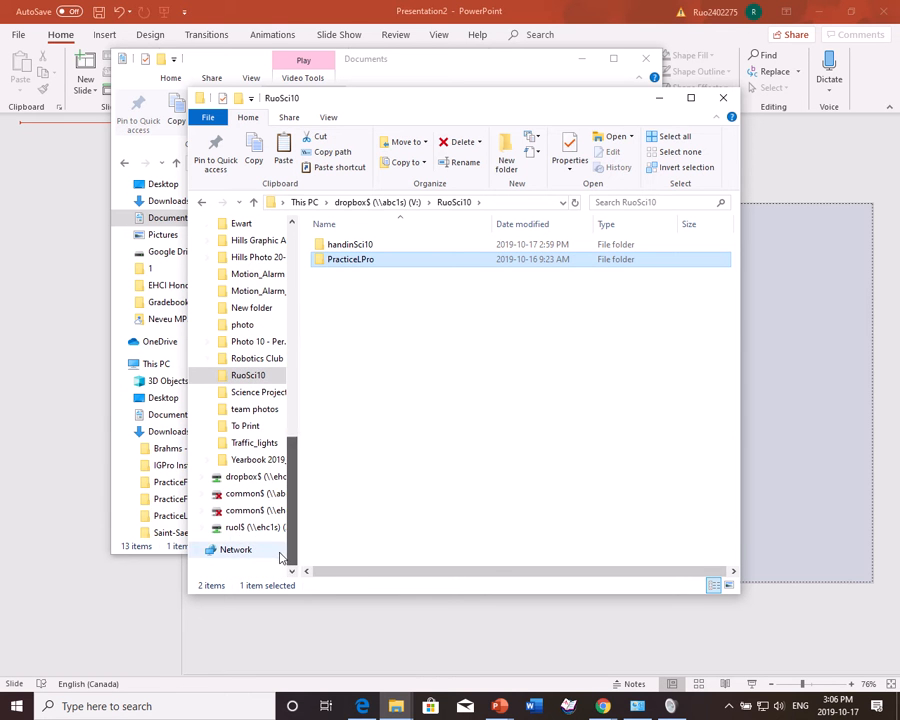
click(252, 529)
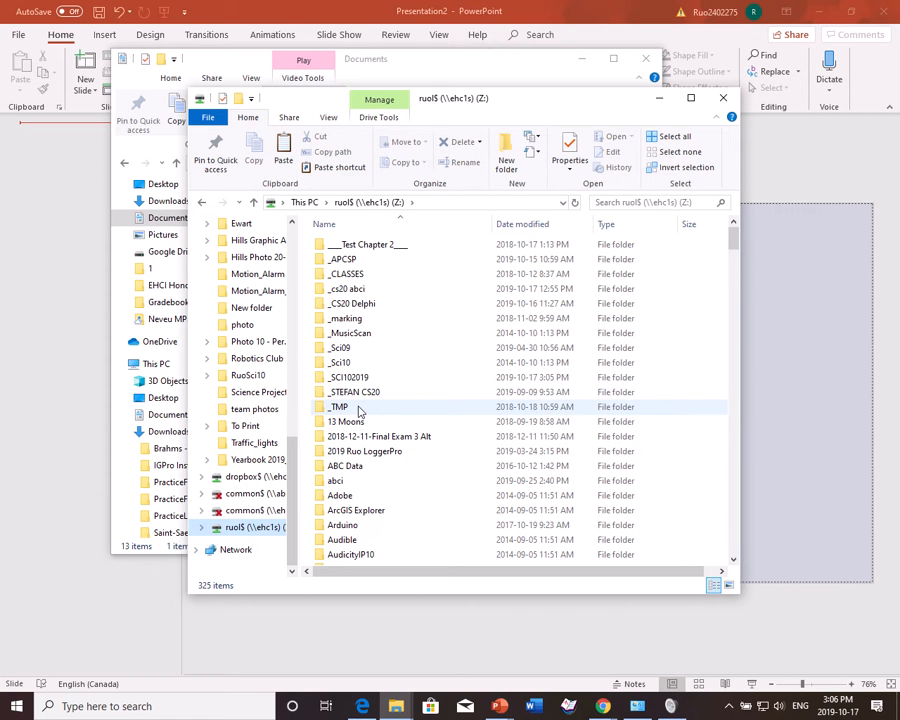
click(358, 380)
double_click(356, 380)
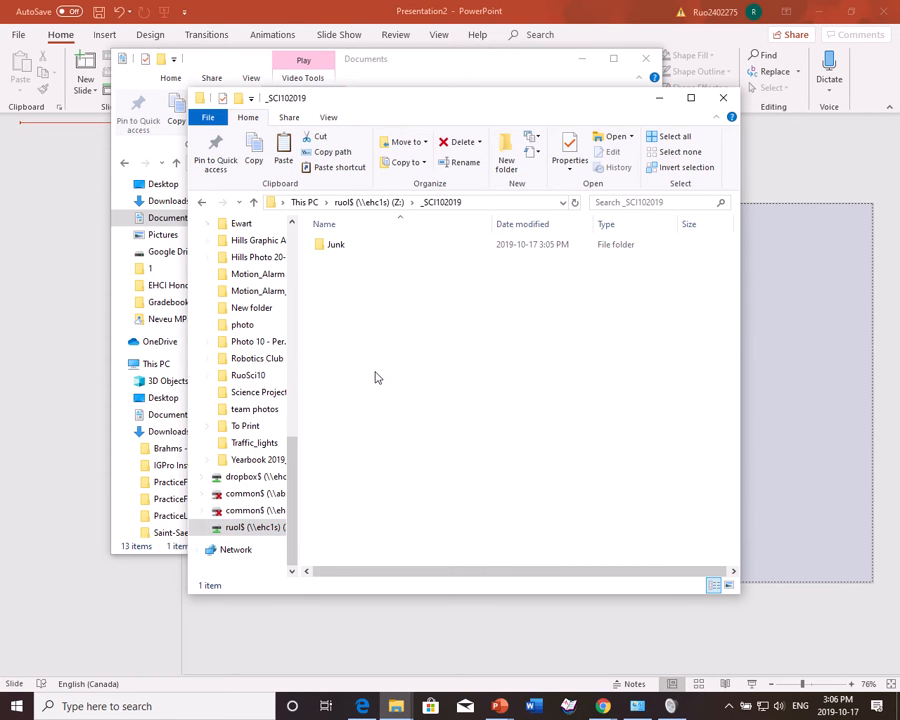
right_click(474, 326)
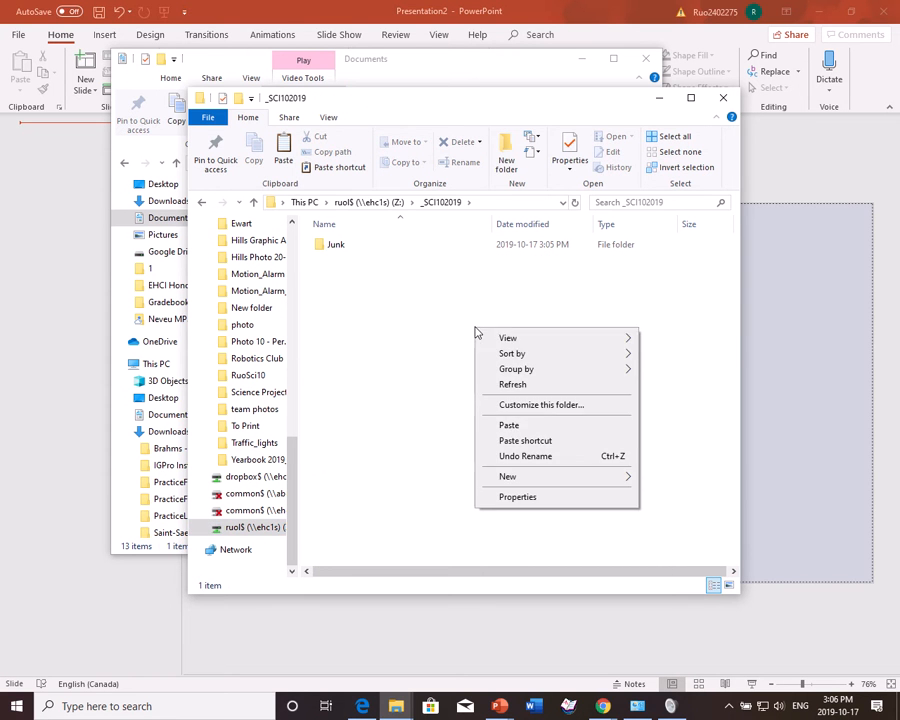
click(540, 428)
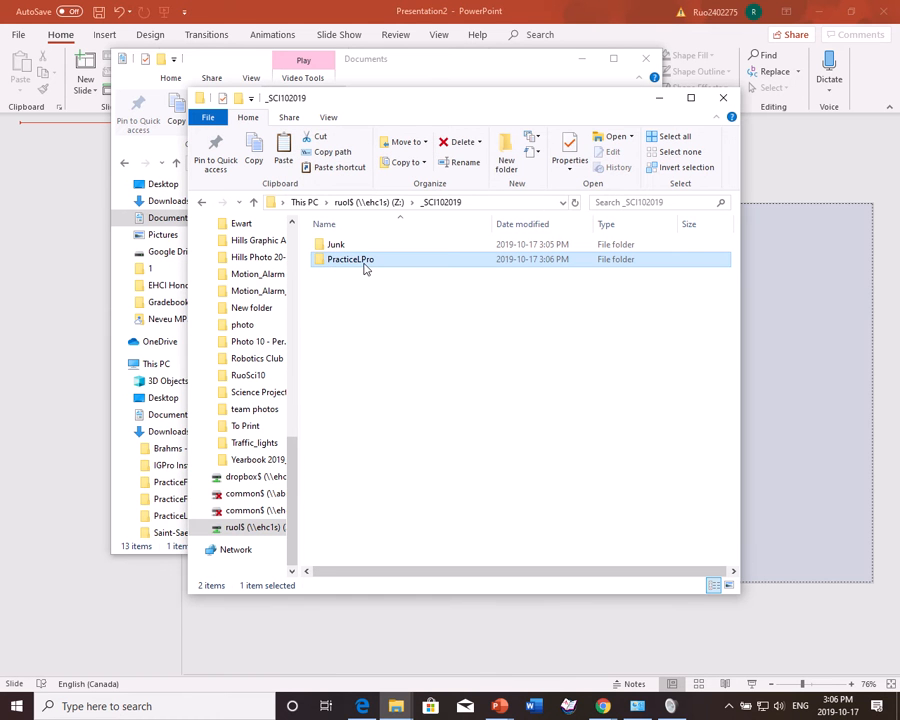
- Rename the copied PracticeLPro folder to the owner's surname followed by "Test"
right_click(366, 267)
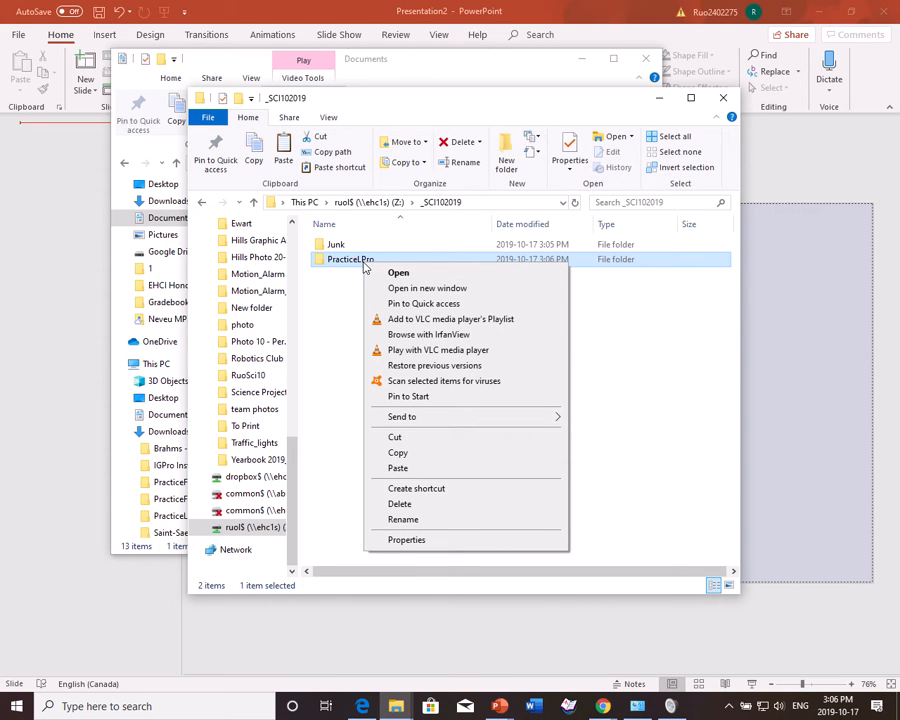
click(480, 525)
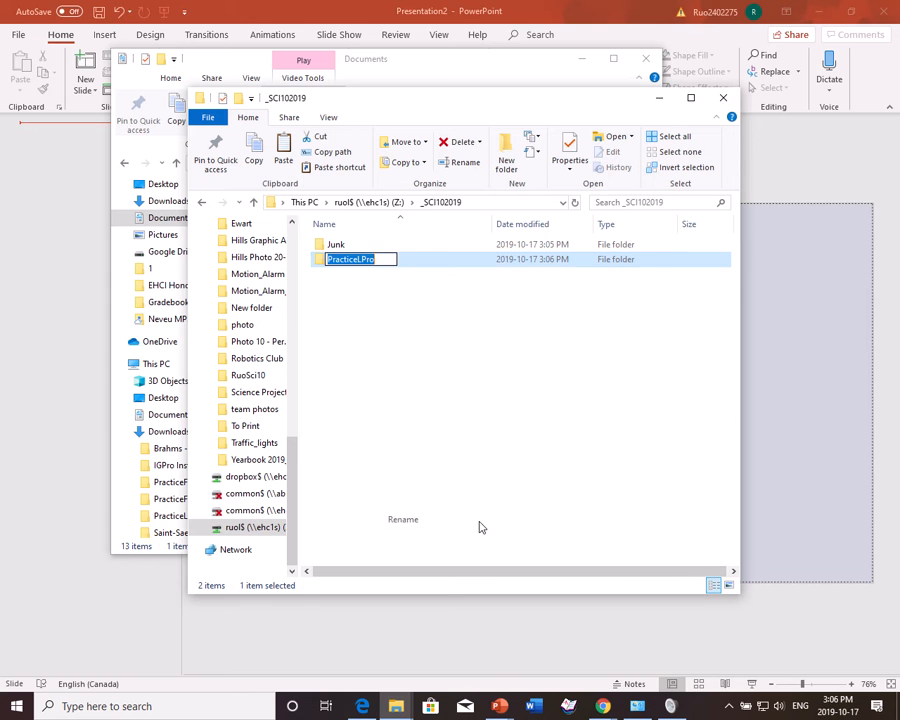
text(R)
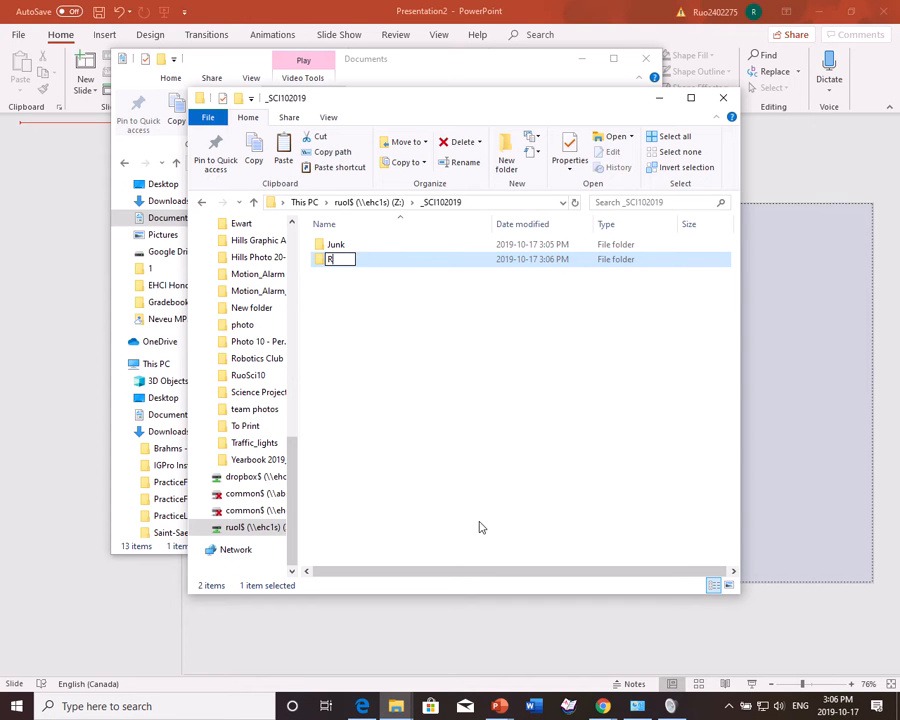
text(uo Test)
key(Return)
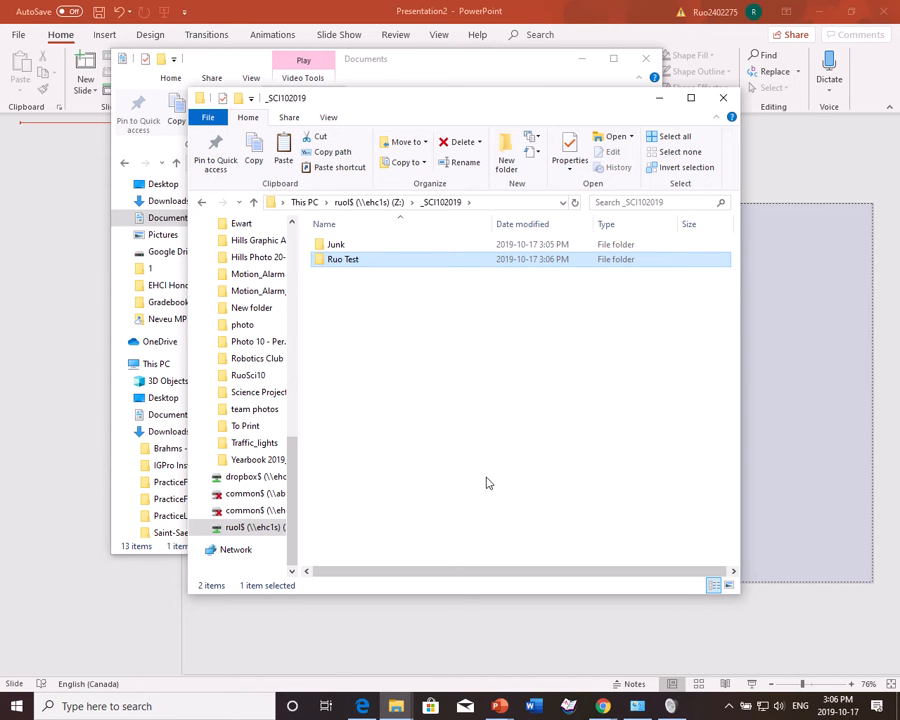
- Find and launch Logger Pro 3.15
click(90, 706)
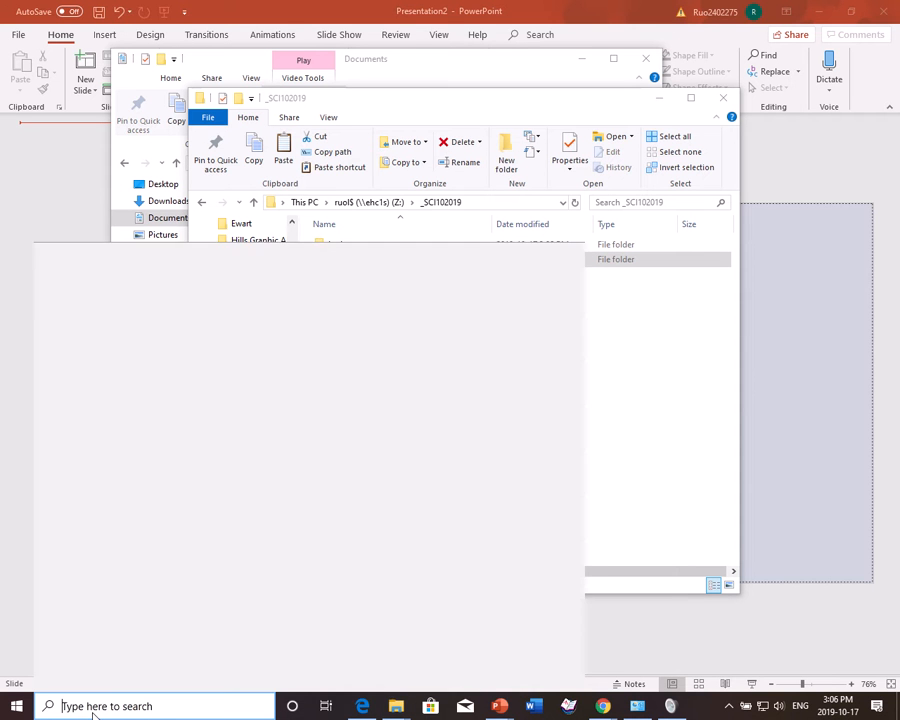
text(logger)
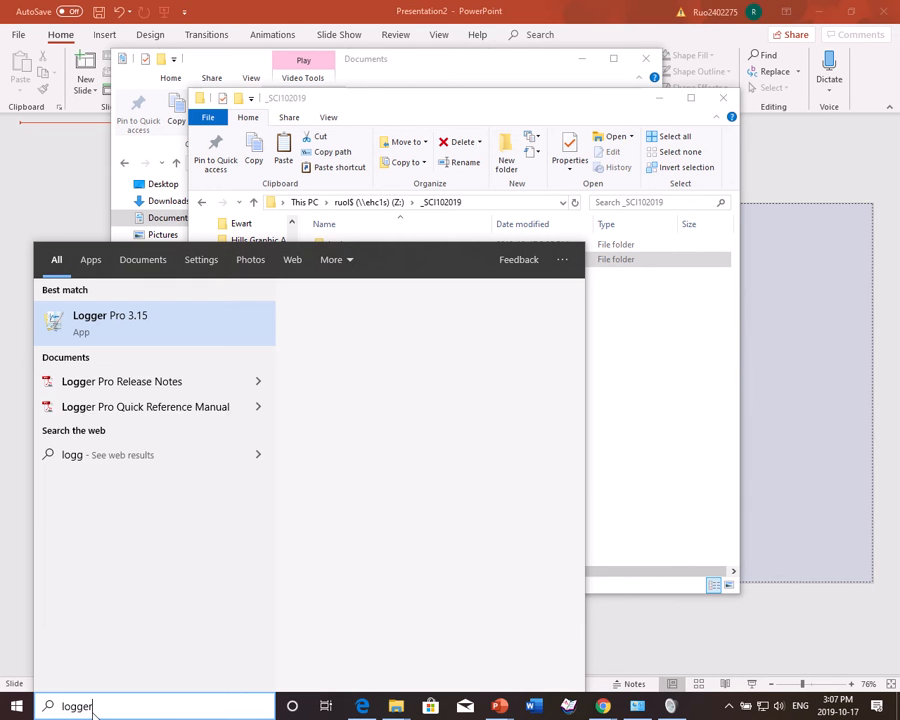
click(127, 330)
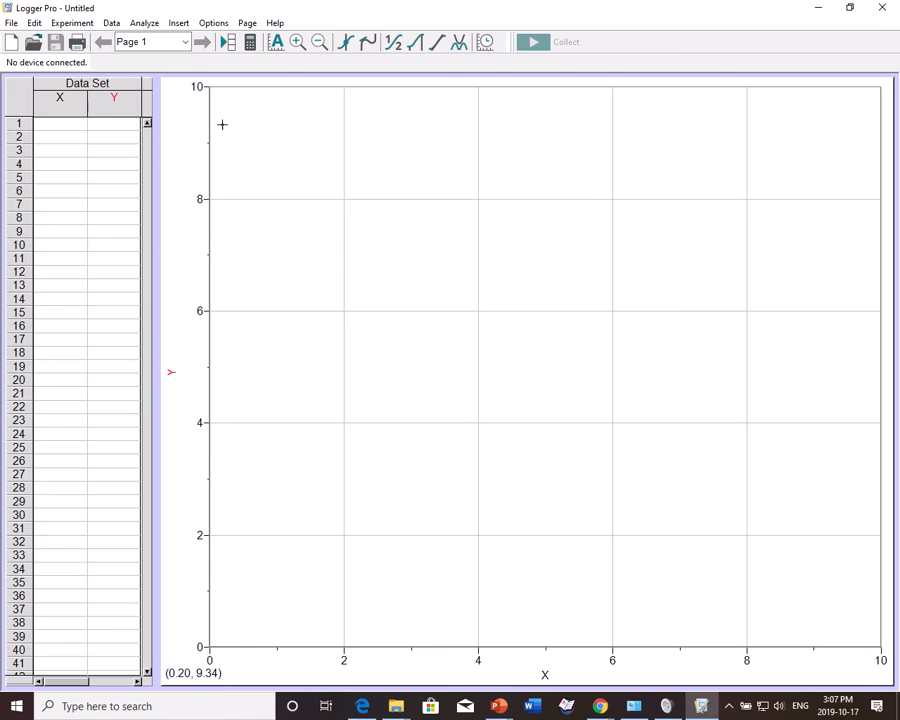
- Insert the movie stored in subfolder 1 of the renamed test folder, inside _SCI102019 on drive Z:
click(179, 23)
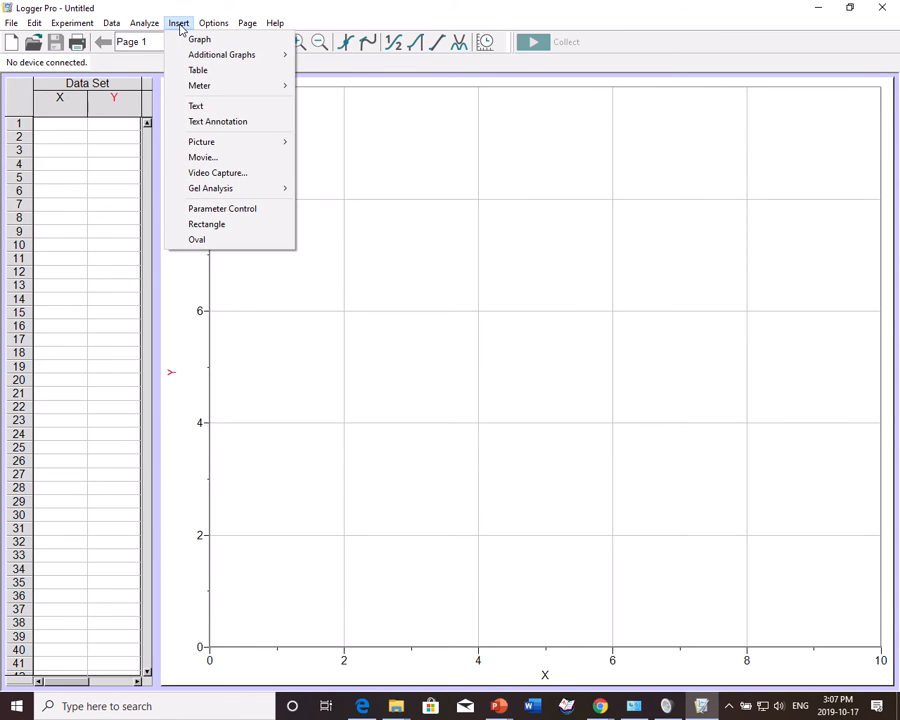
click(216, 157)
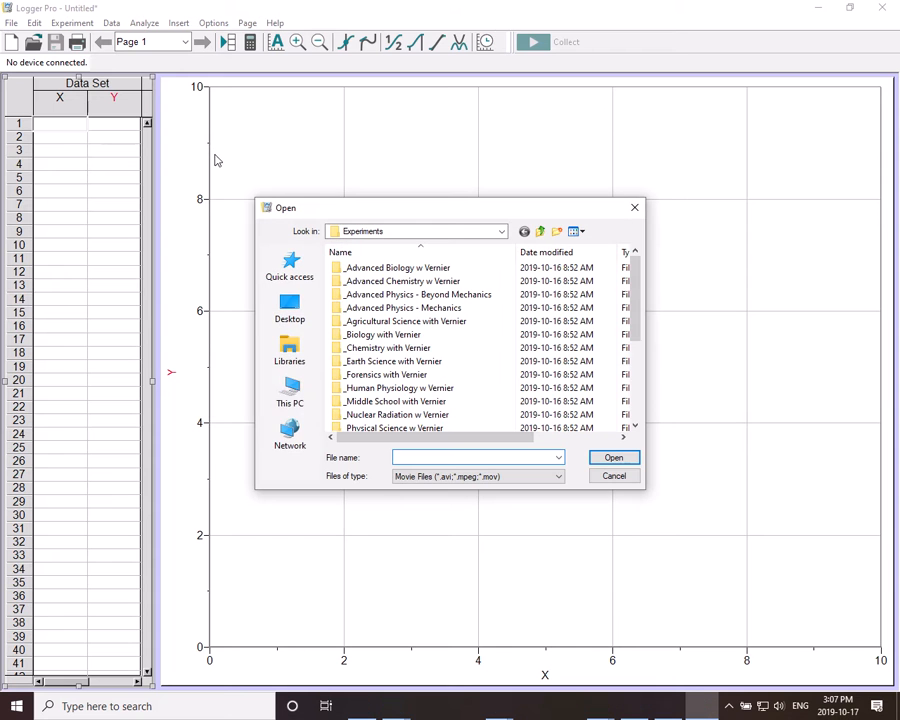
click(296, 405)
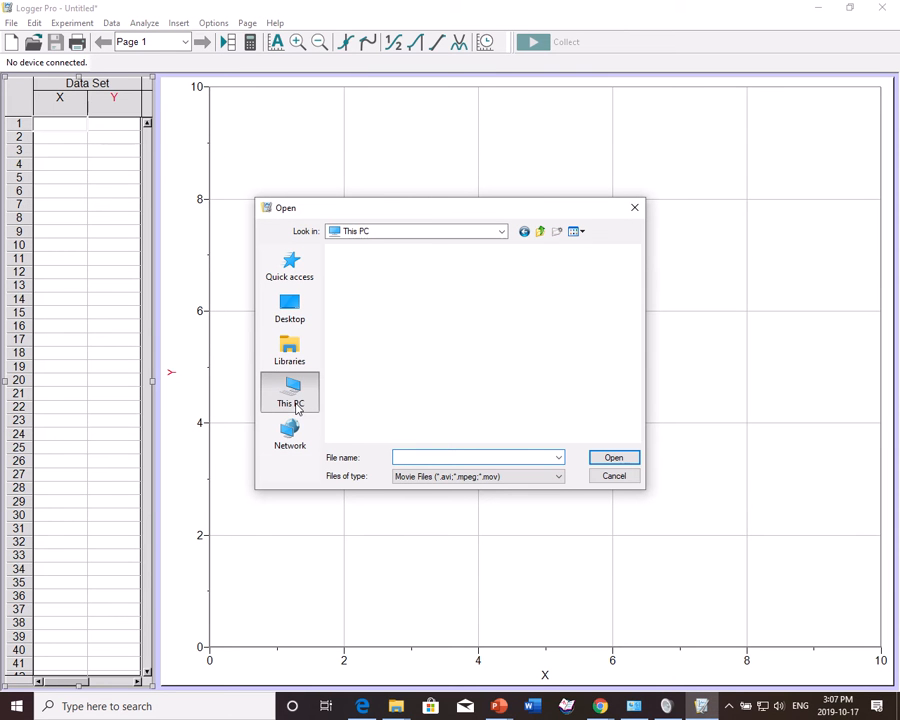
scroll(371, 410, down, 6)
scroll(380, 410, down, 3)
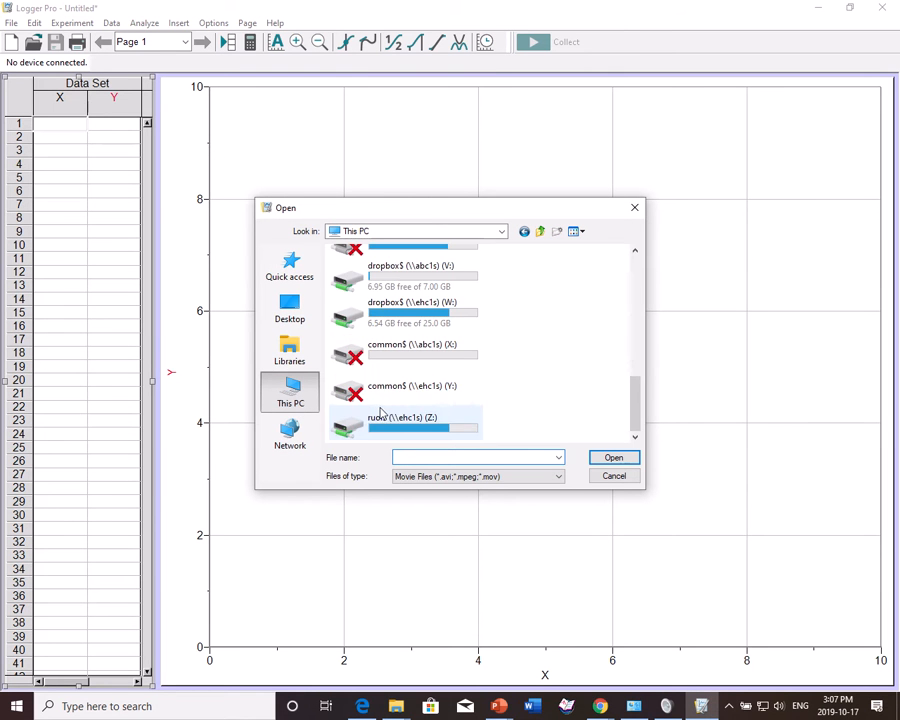
double_click(381, 414)
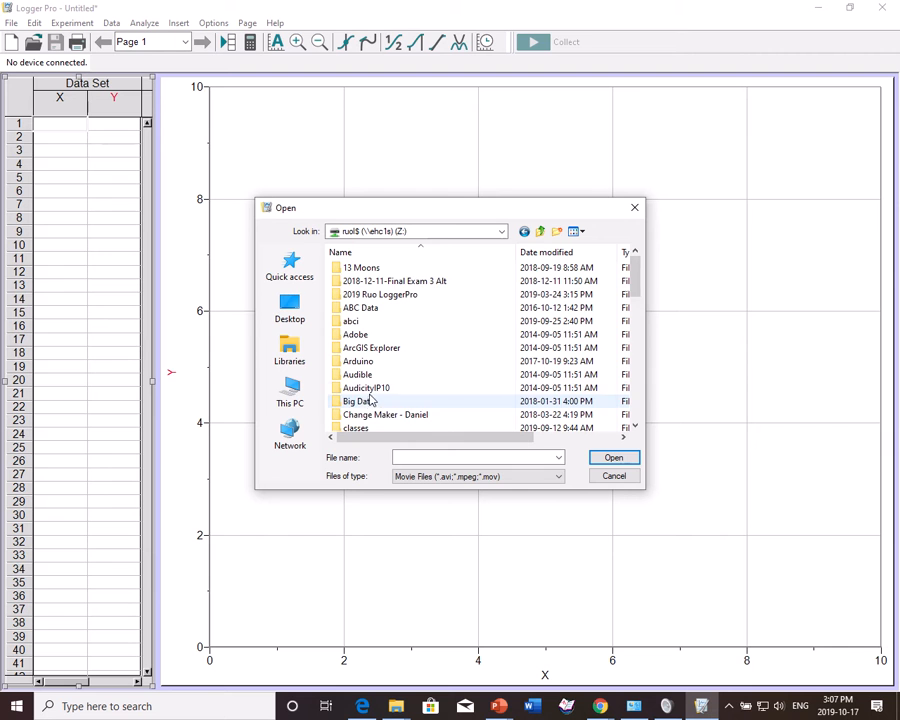
double_click(371, 376)
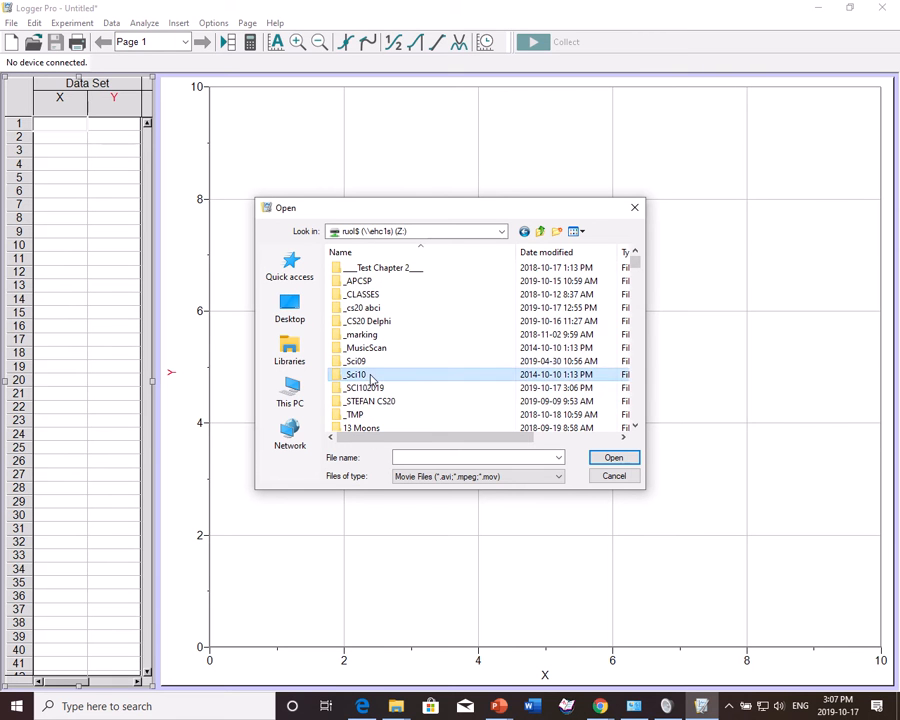
click(540, 231)
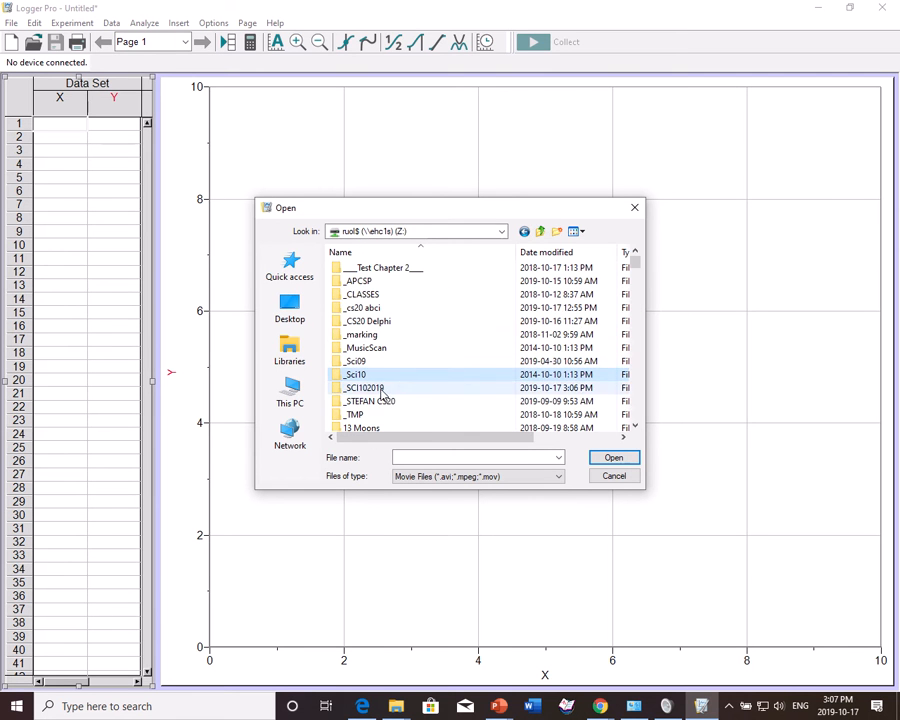
double_click(386, 387)
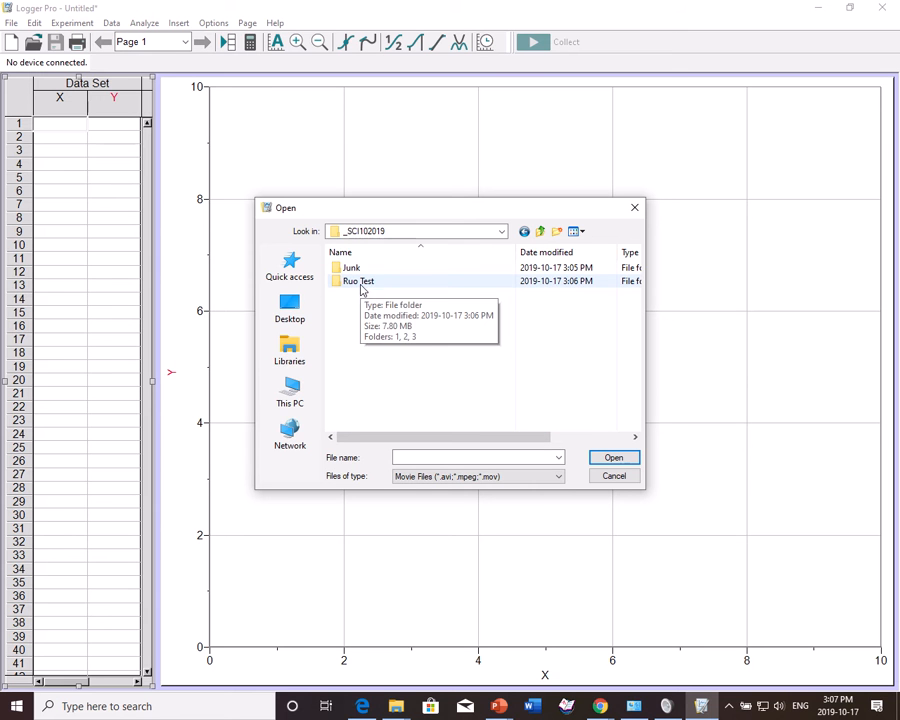
double_click(360, 287)
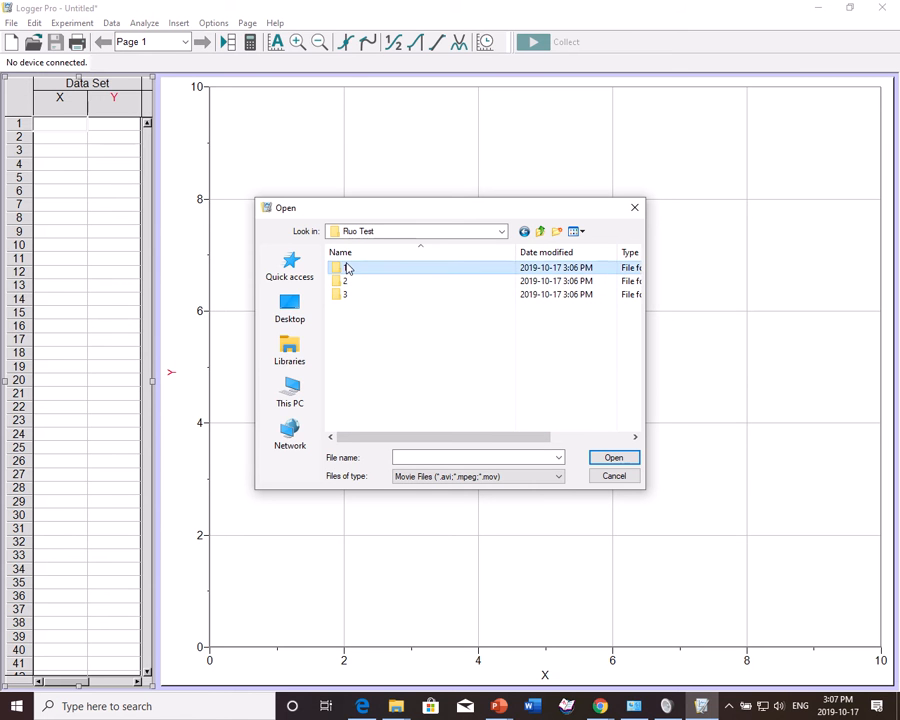
double_click(347, 270)
double_click(392, 270)
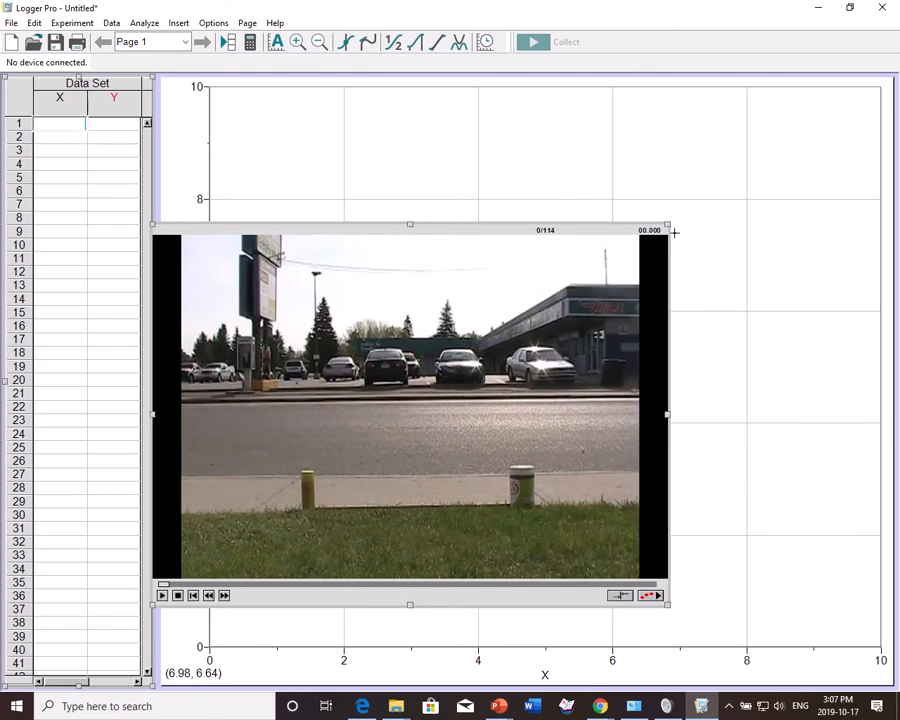
- Enlarge and reposition the movie over the graph, and show its video analysis tools
drag(667, 224, 762, 154)
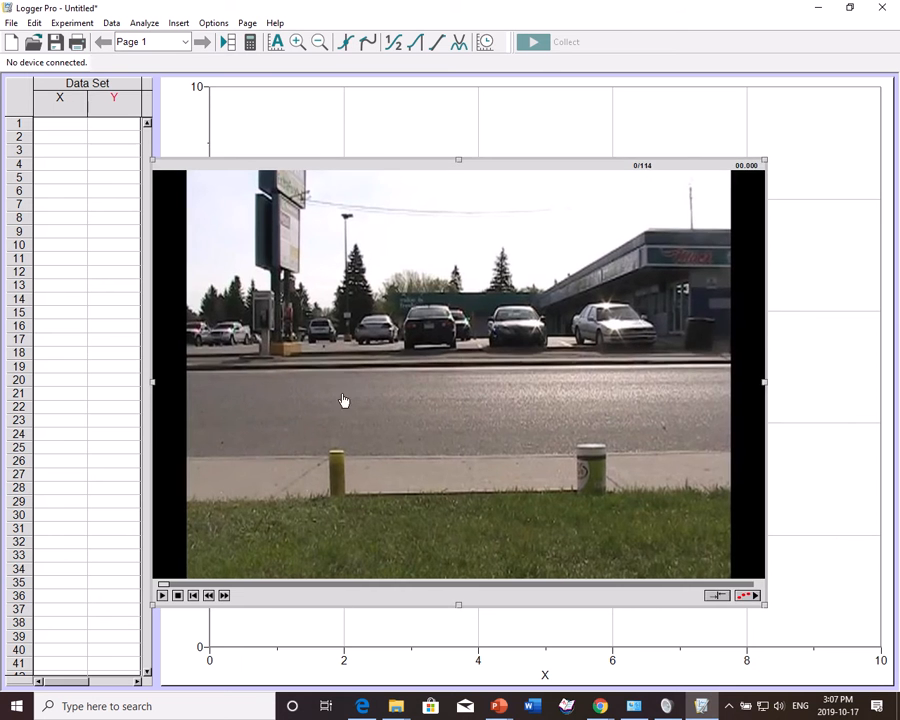
drag(344, 400, 323, 337)
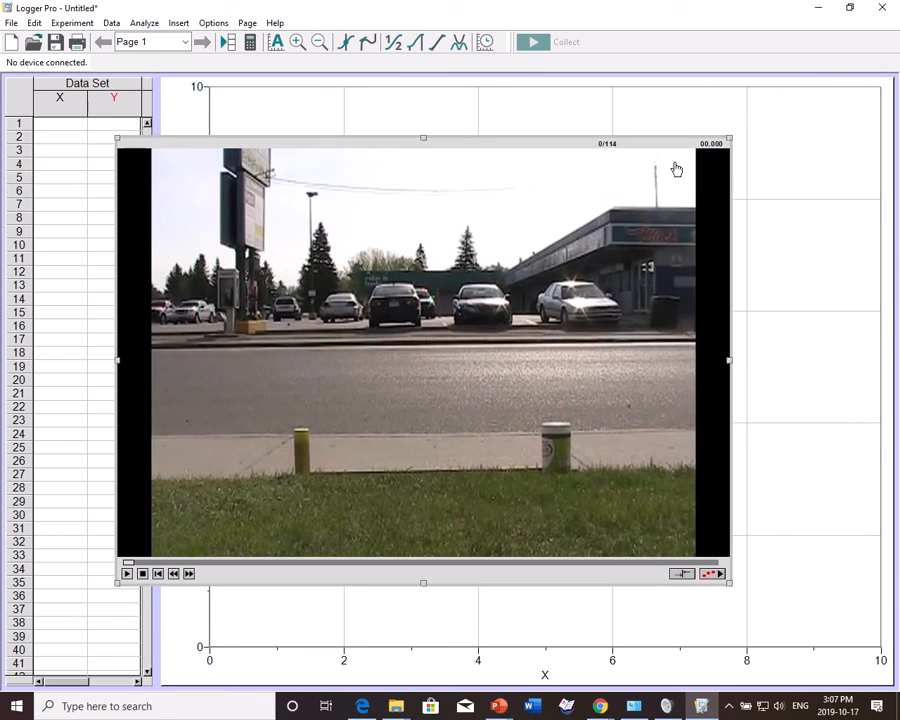
click(714, 575)
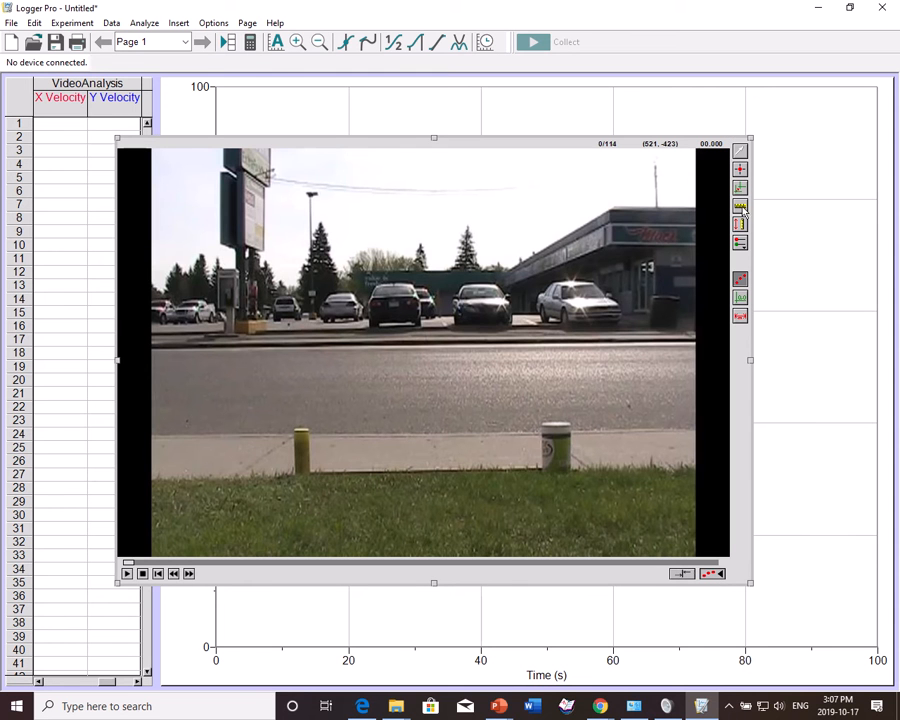
- Advance the movie to frame 59 and set its scale to 5.1 m along the van from rear to front bumper
click(740, 207)
click(357, 564)
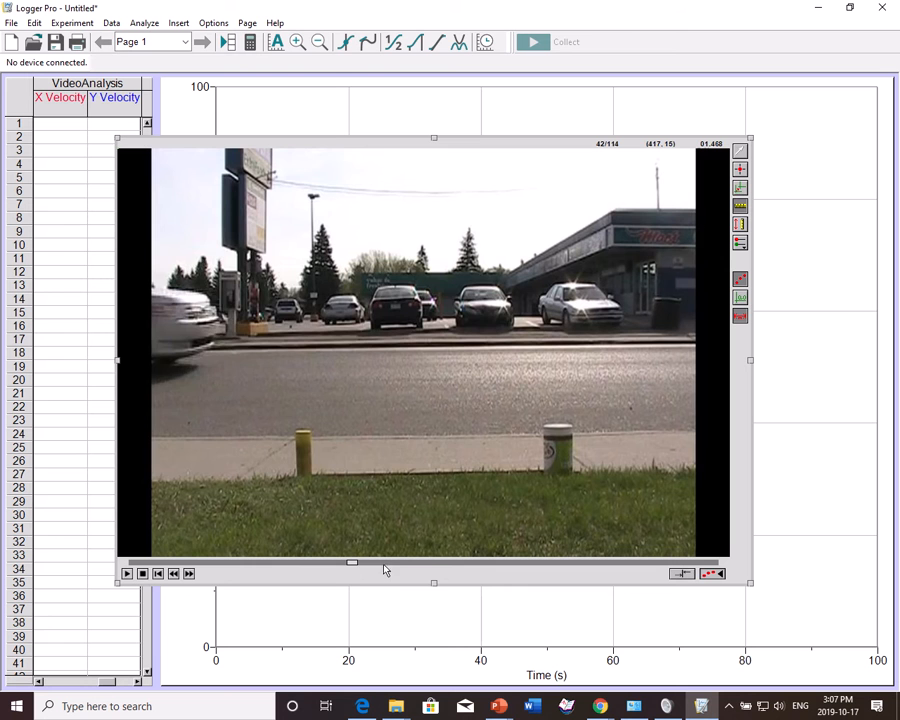
drag(384, 570, 444, 571)
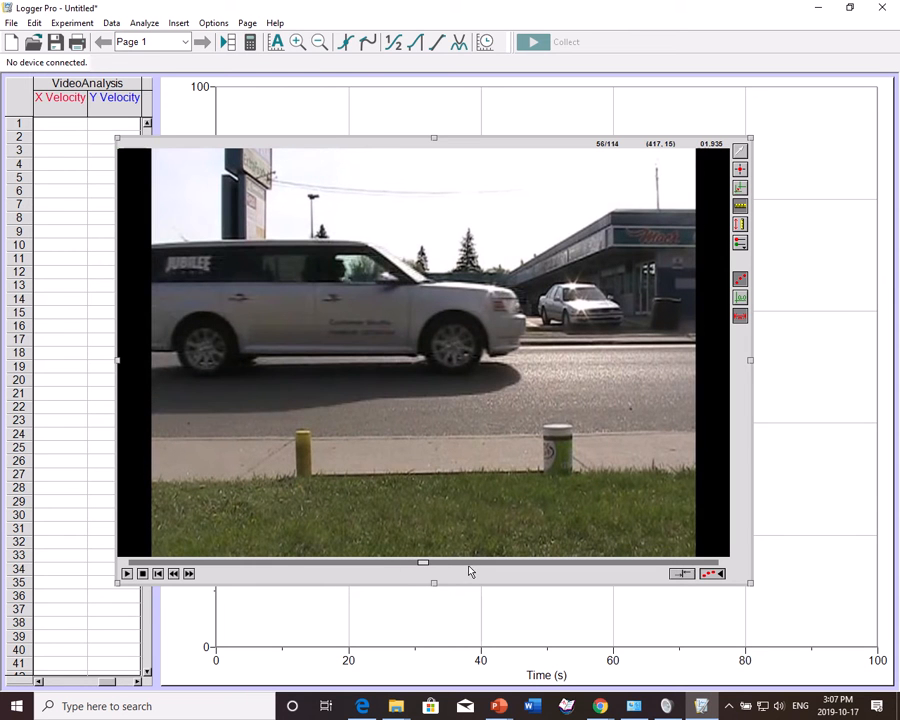
click(188, 574)
click(188, 574)
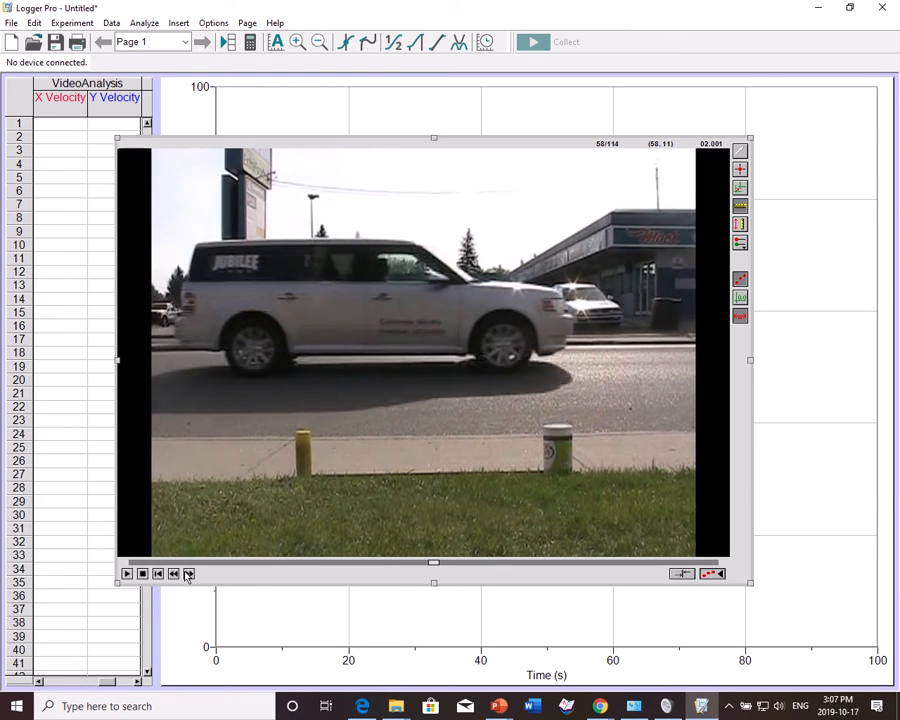
click(188, 574)
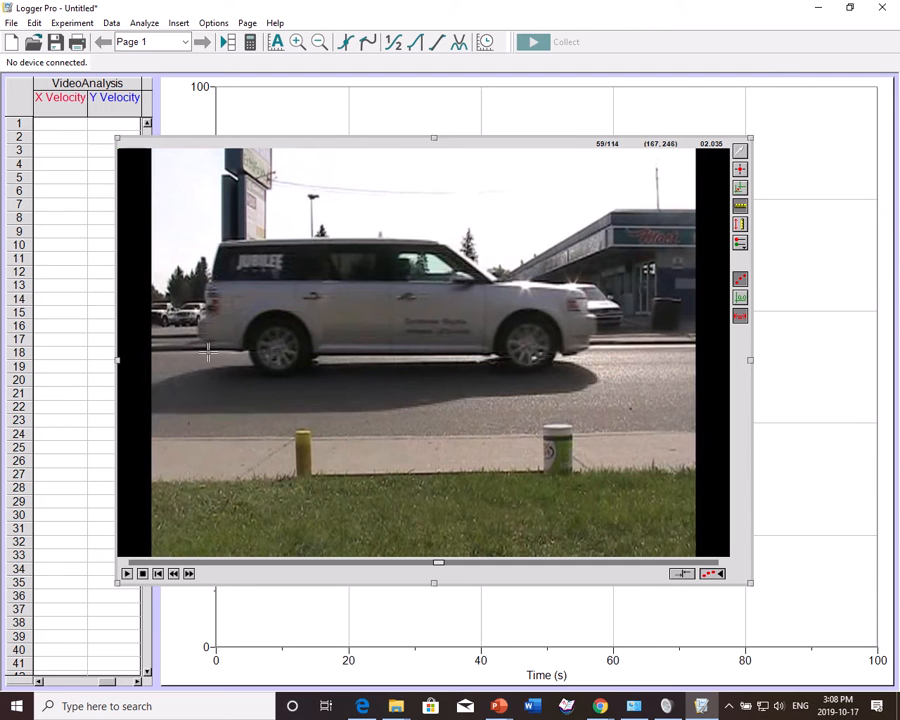
drag(197, 330, 595, 331)
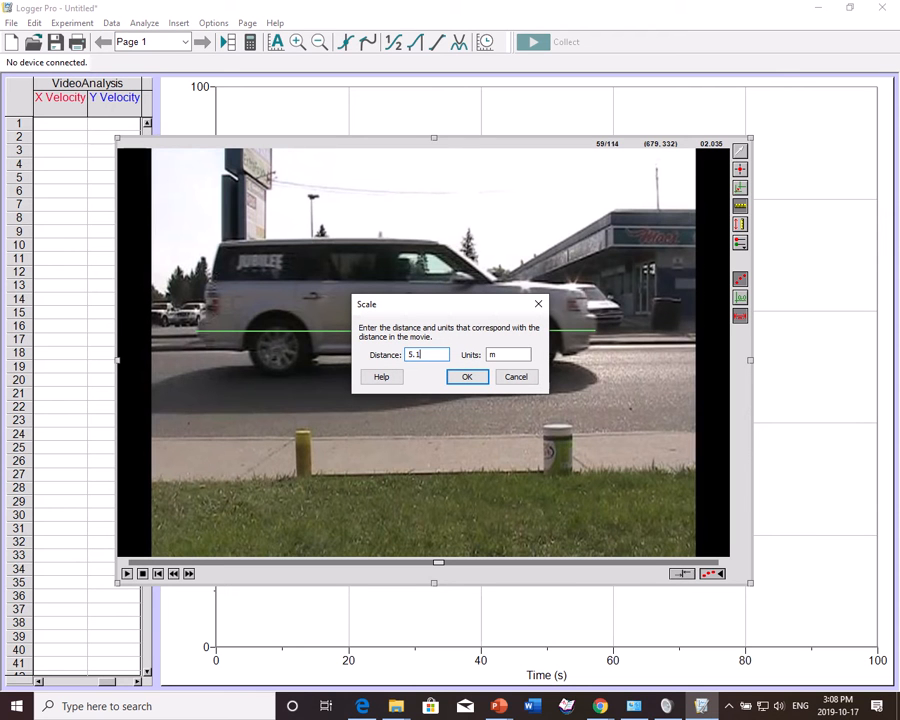
click(472, 383)
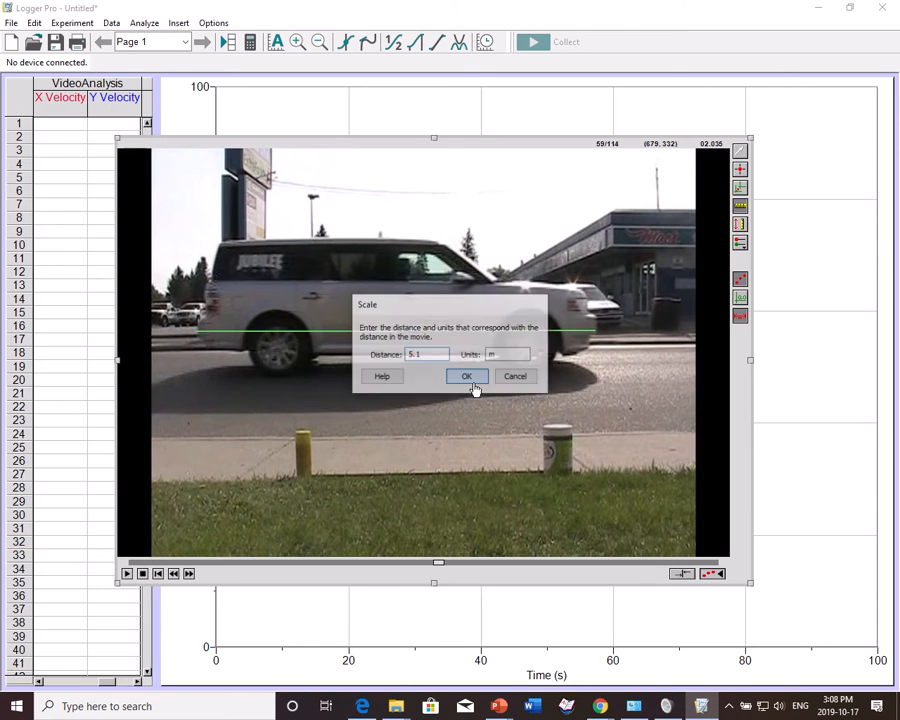
- Rewind the movie and step it forward to frame 41, where the van's front is entering the picture
click(252, 563)
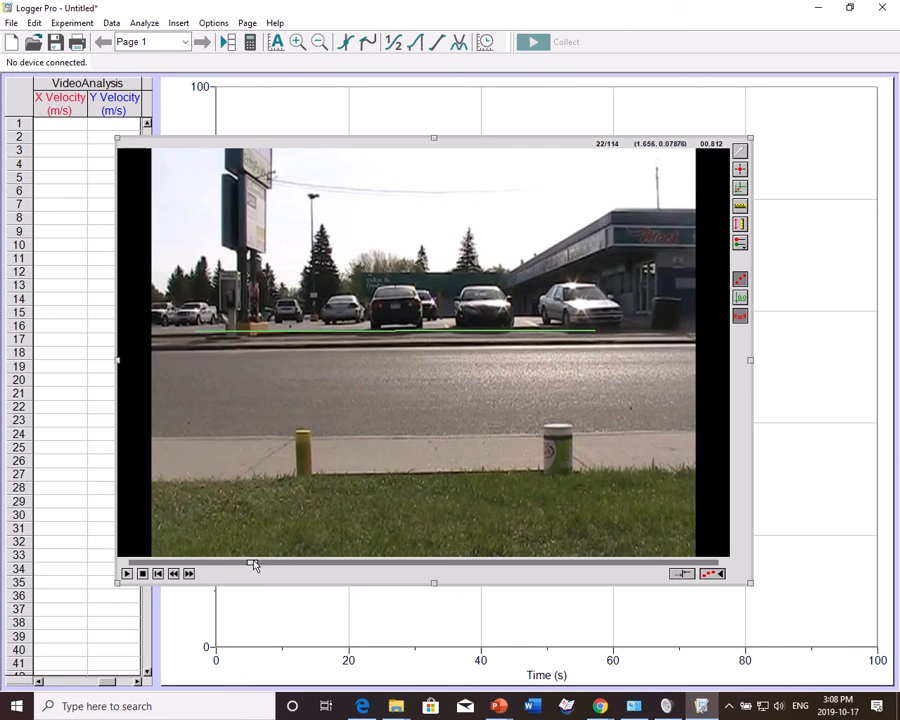
click(189, 573)
click(189, 573)
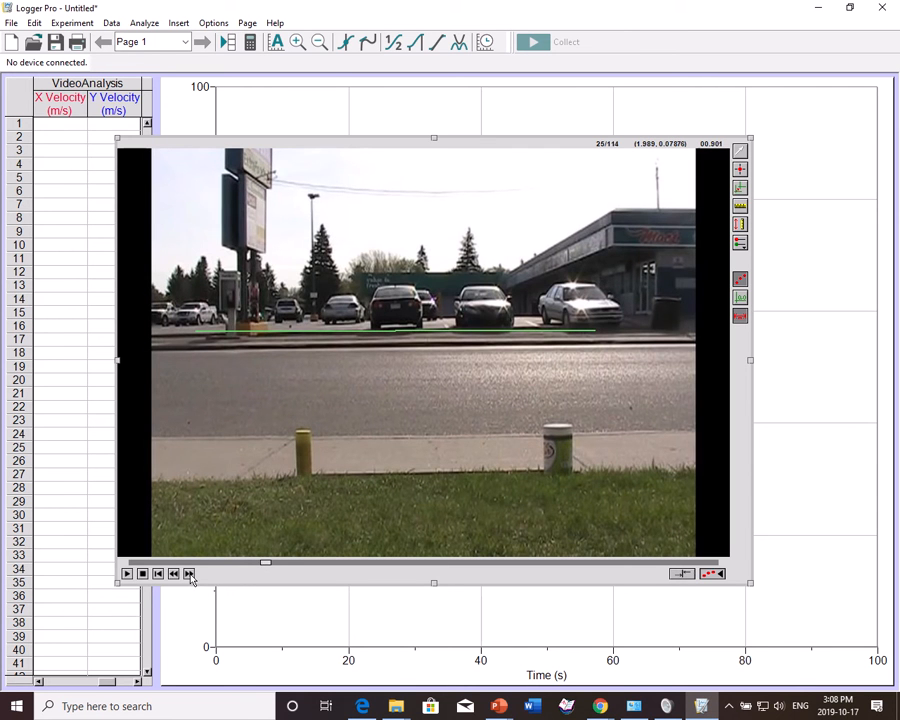
click(189, 573)
click(189, 573)
click(189, 573)
click(189, 573)
click(189, 573)
click(189, 573)
click(189, 573)
click(189, 573)
click(189, 573)
click(189, 573)
click(189, 573)
click(189, 573)
click(189, 573)
click(189, 573)
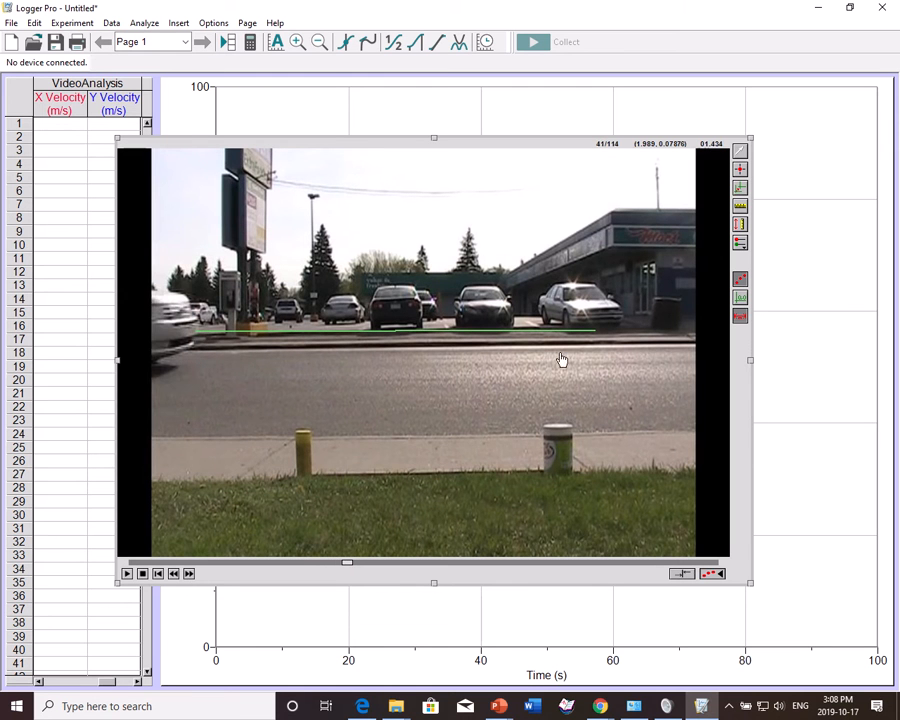
- Place the coordinate origin at the van's front bumper in frame 41 and mark the bumper's position in frames 41 to 45
click(740, 188)
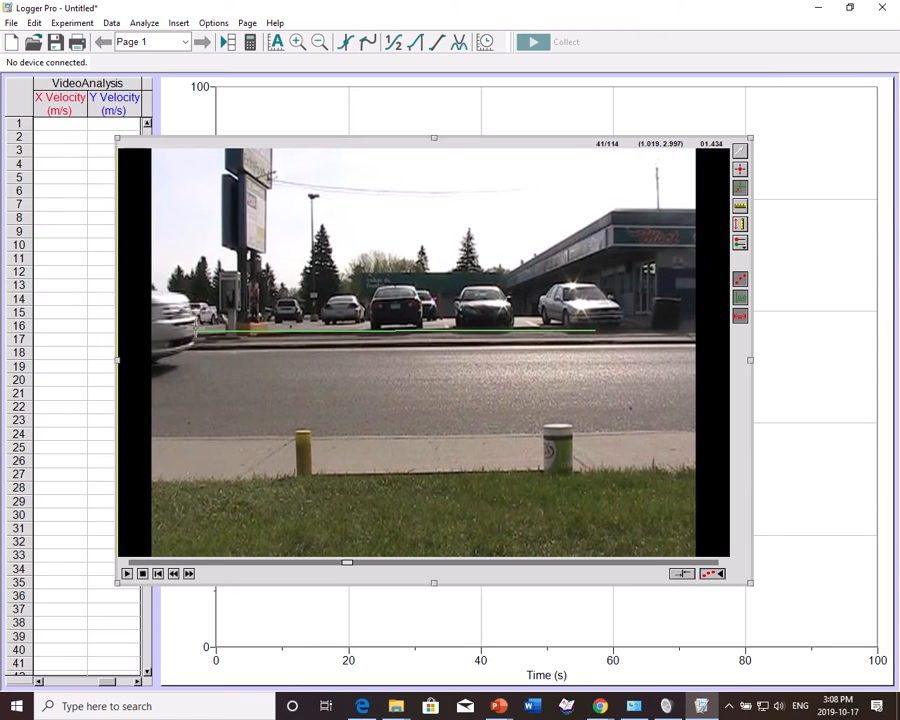
click(195, 328)
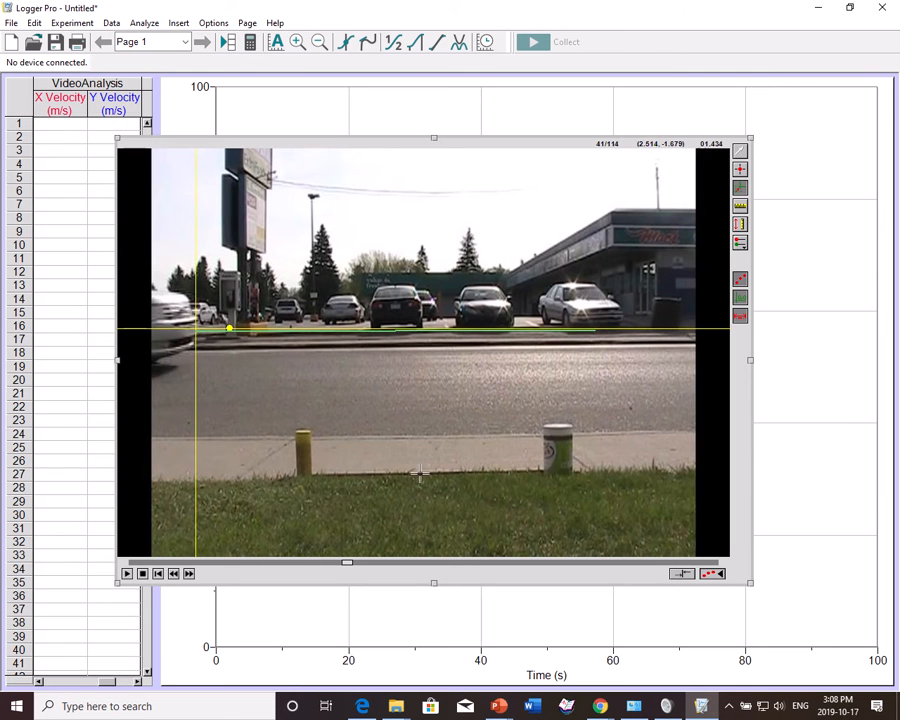
click(741, 171)
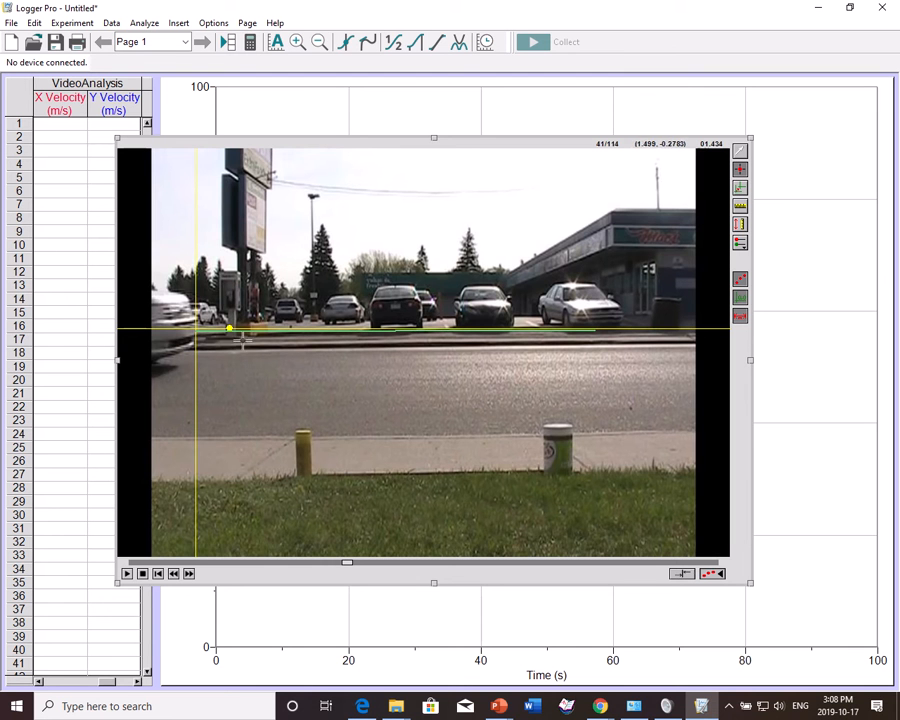
click(197, 330)
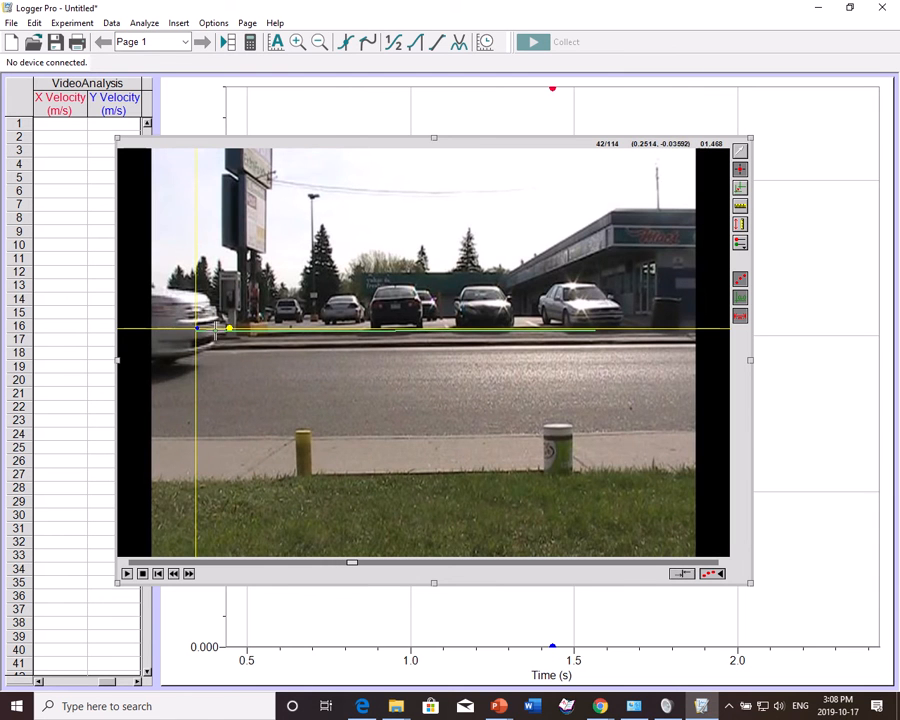
click(228, 328)
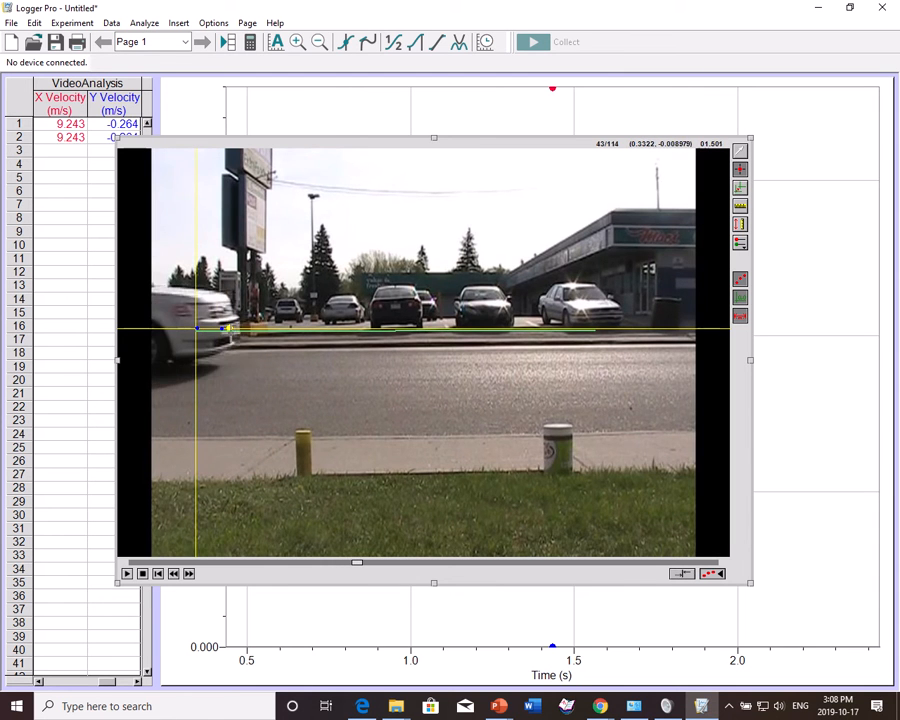
click(245, 330)
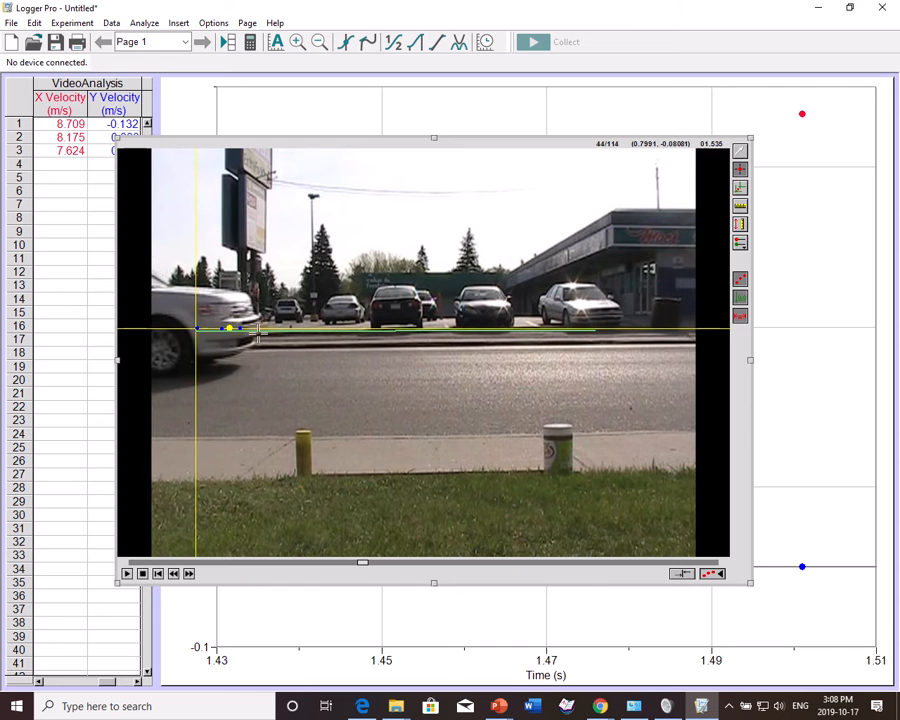
click(260, 330)
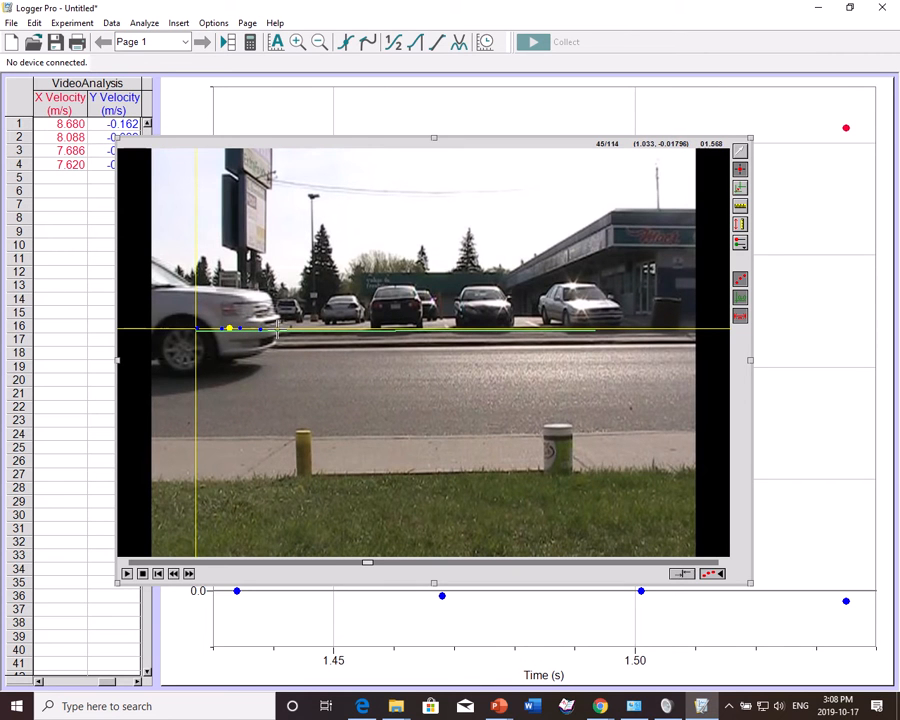
click(278, 330)
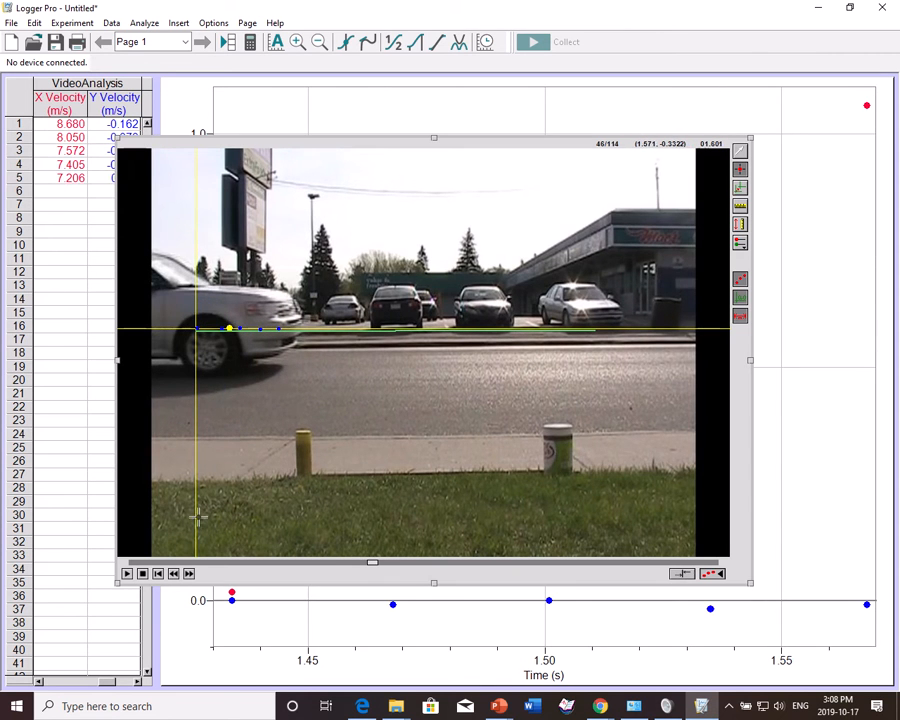
- Mark the van's front bumper in frames 47, 49 and 51 only, skipping frames 46, 48 and 50
click(188, 574)
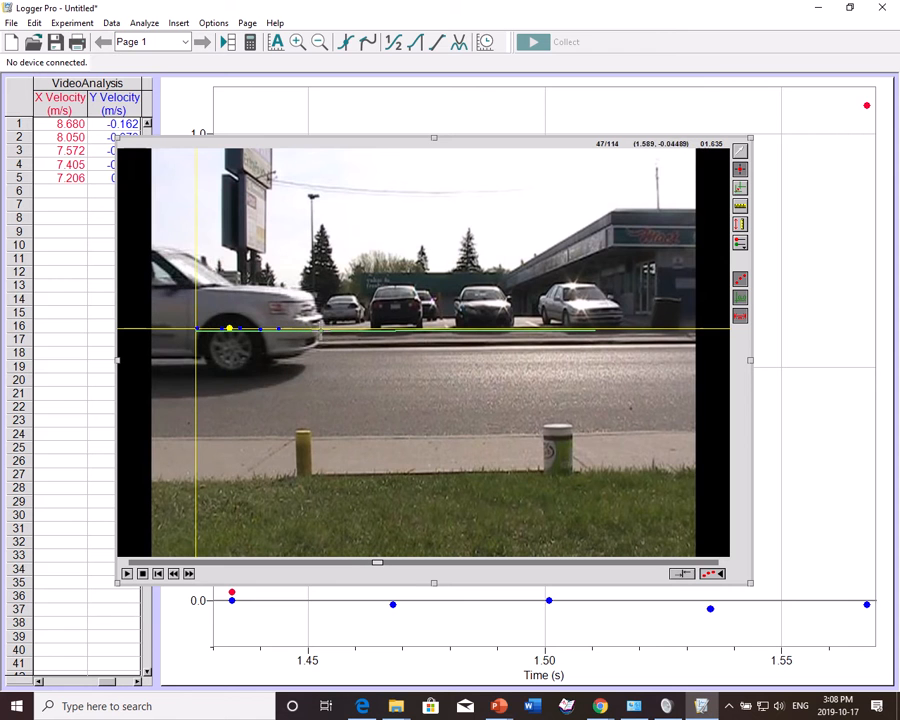
click(322, 330)
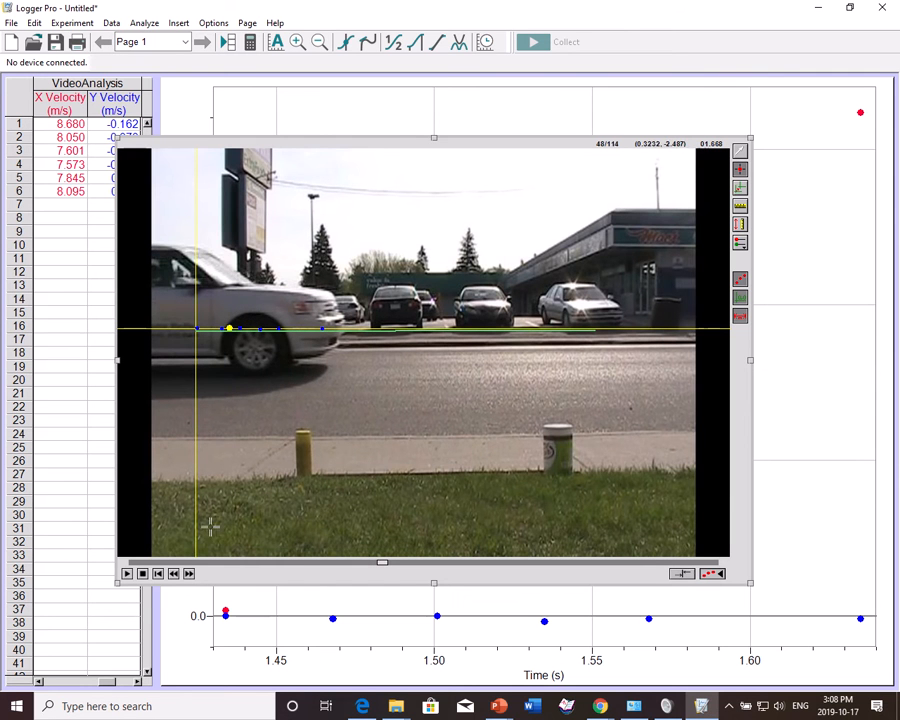
click(188, 574)
click(370, 330)
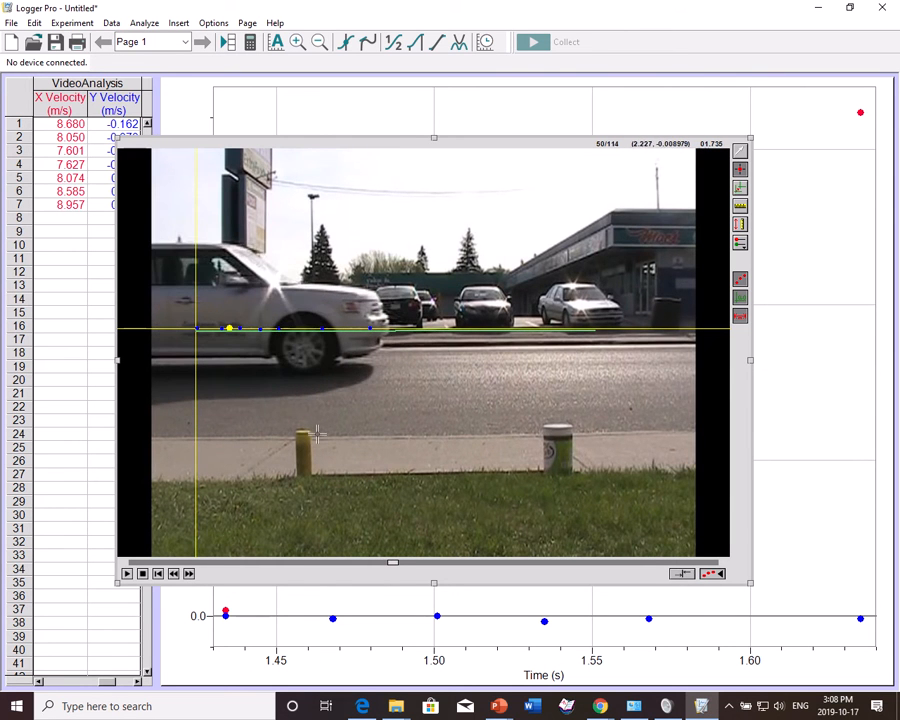
click(189, 574)
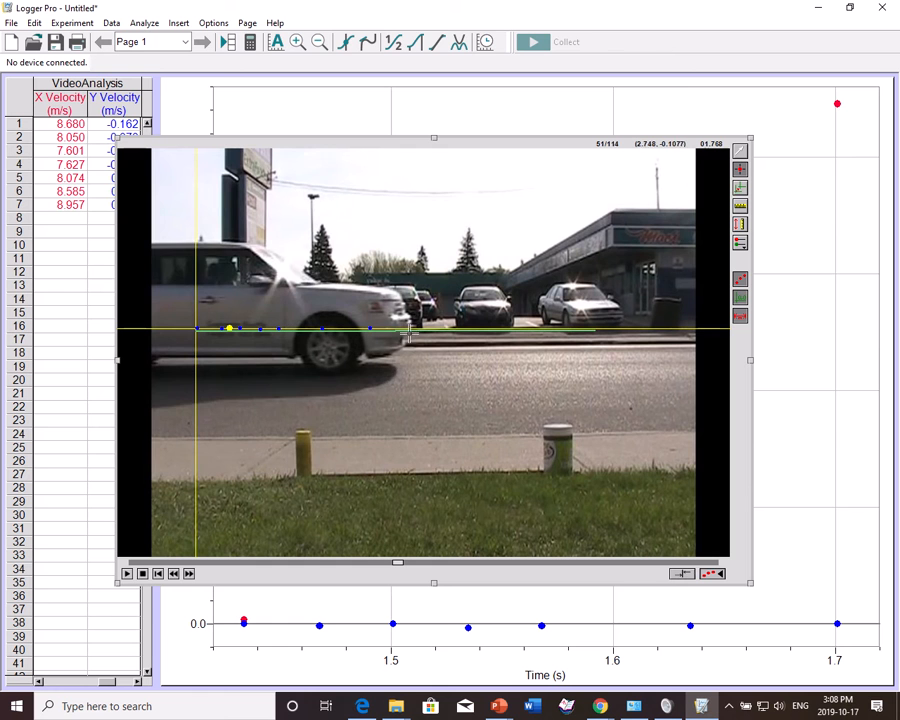
click(409, 330)
- Mark the van's front bumper in every frame from 52 to 63, following it across the picture
click(433, 330)
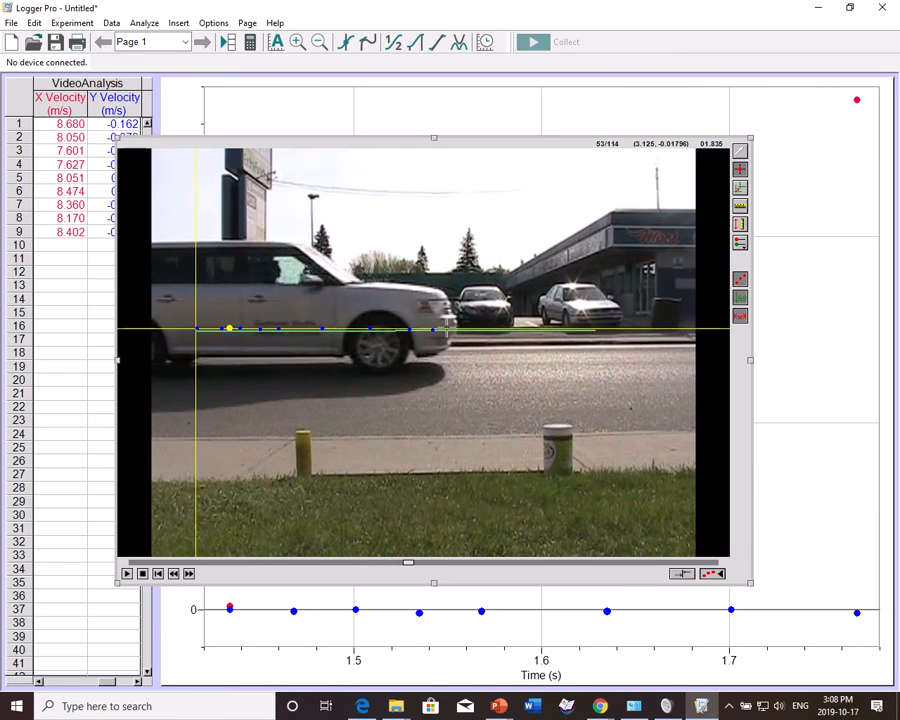
click(454, 330)
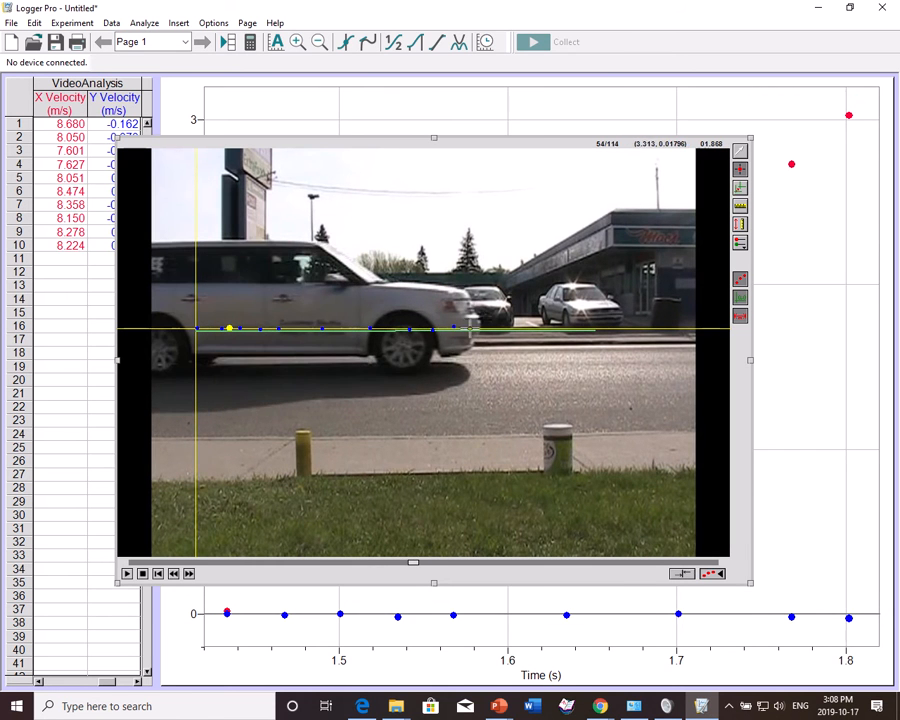
click(479, 329)
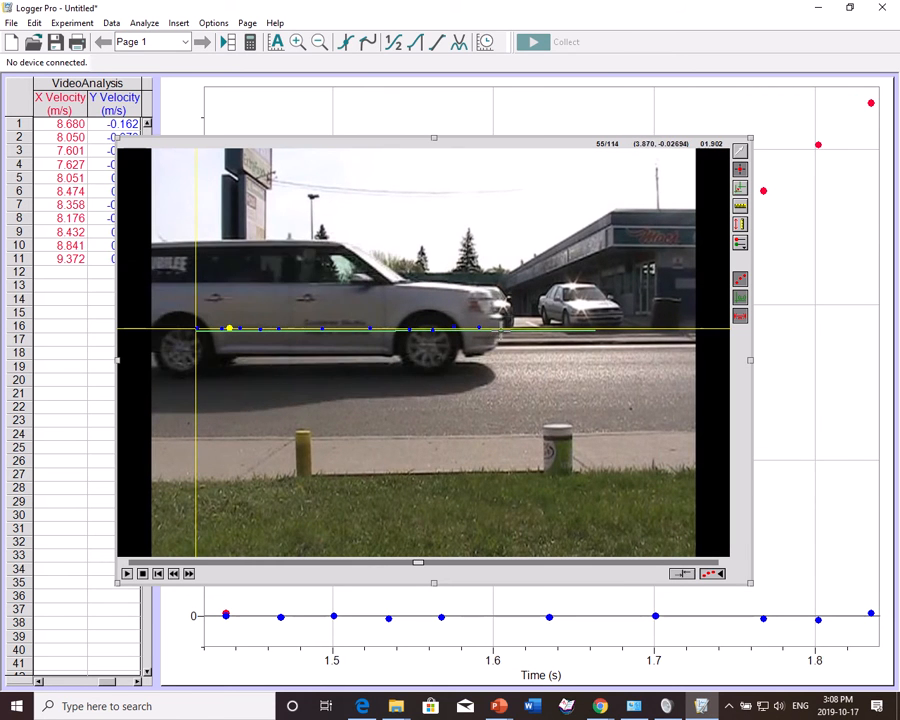
click(504, 330)
click(525, 329)
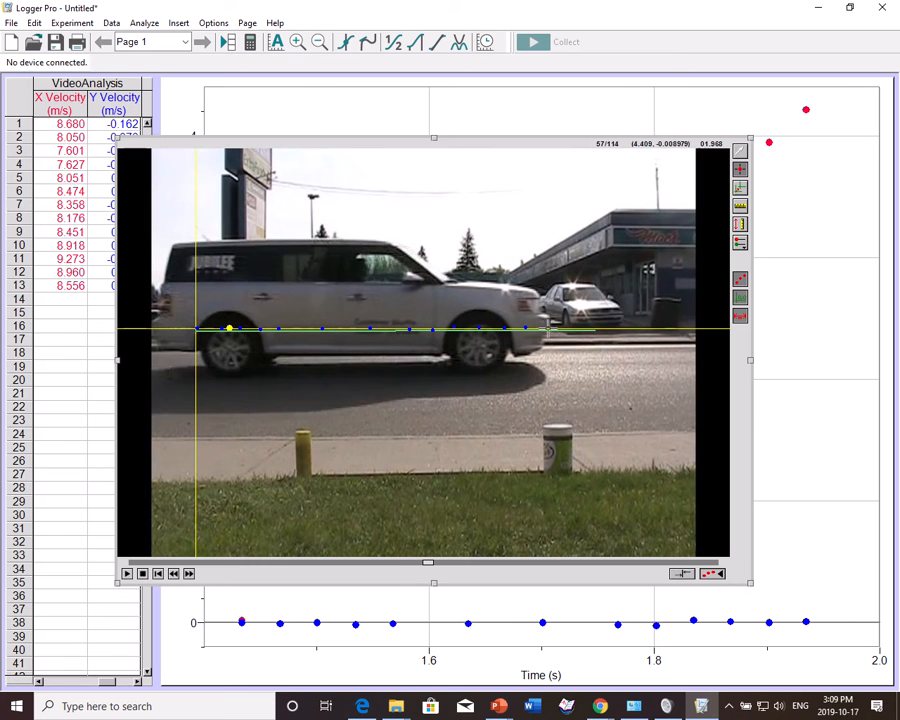
click(548, 329)
click(572, 329)
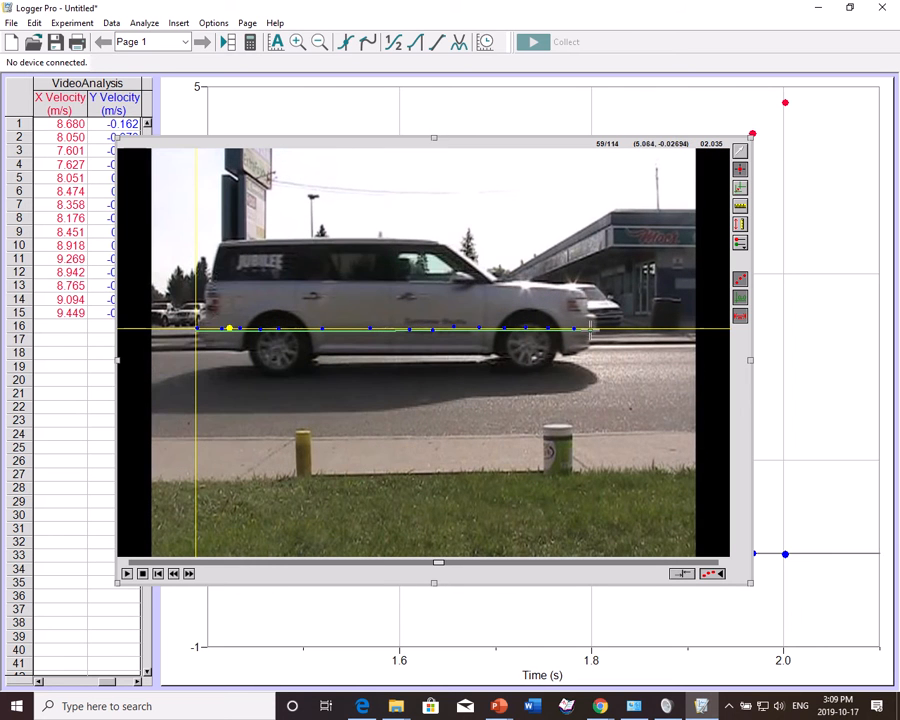
click(597, 329)
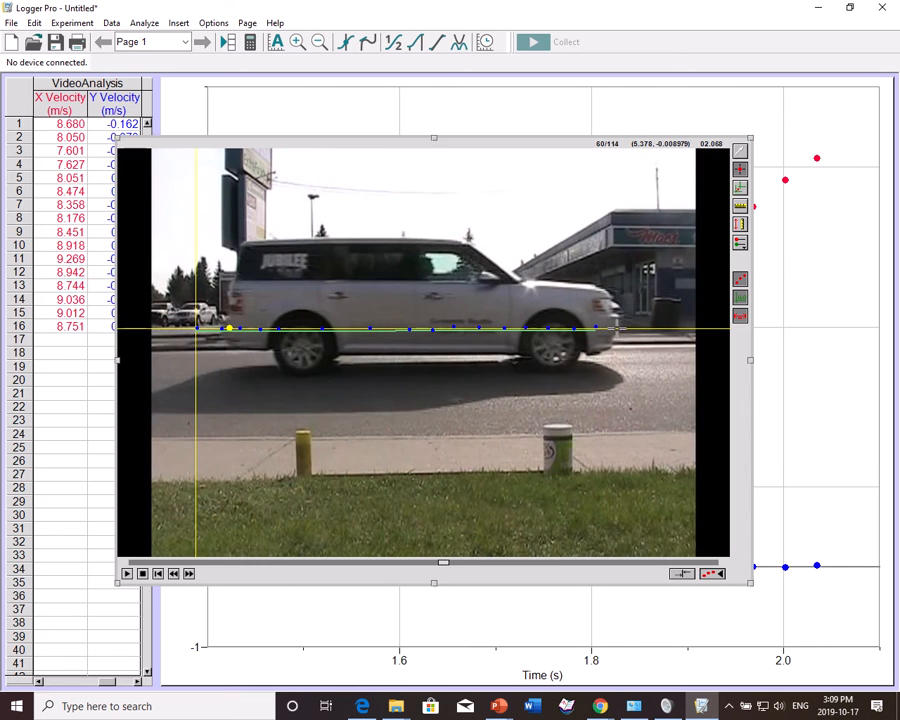
click(617, 329)
click(642, 329)
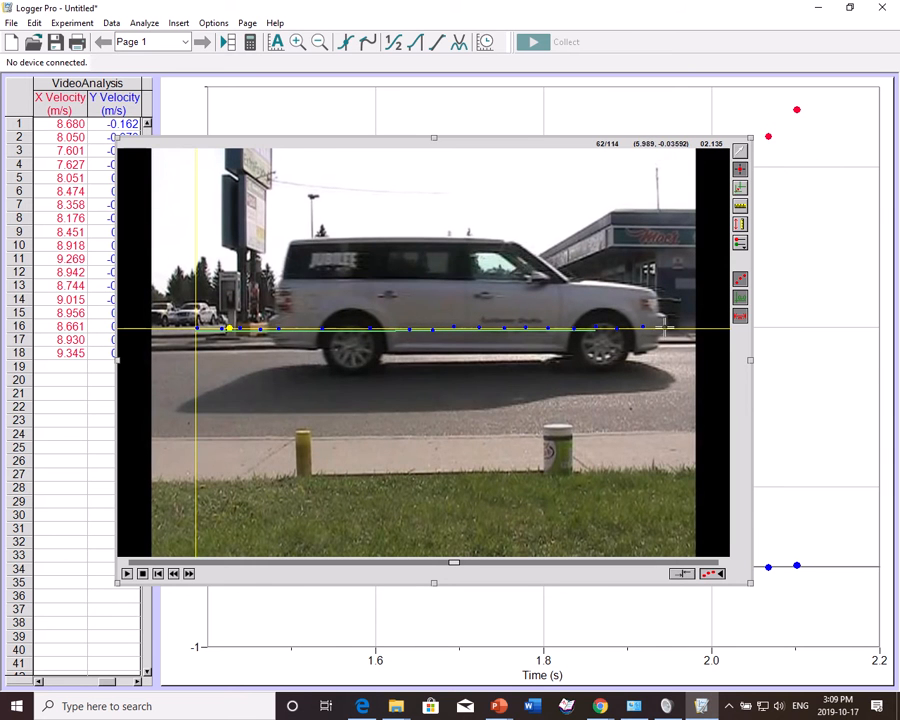
click(666, 329)
click(685, 329)
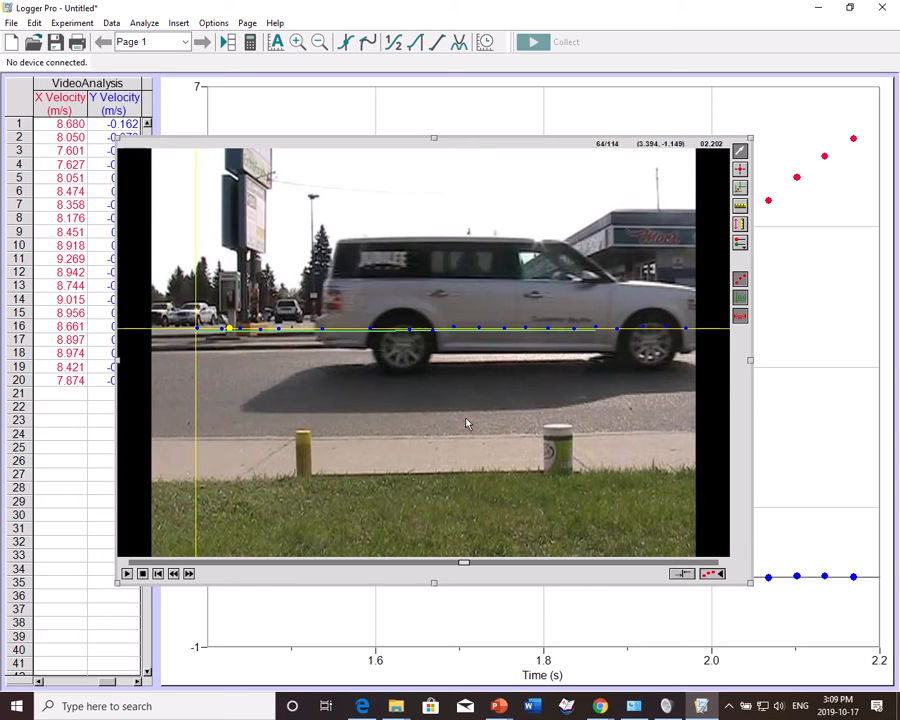
- Send the movie behind the position-time graph so that the full plot is in front
click(807, 316)
right_click(460, 222)
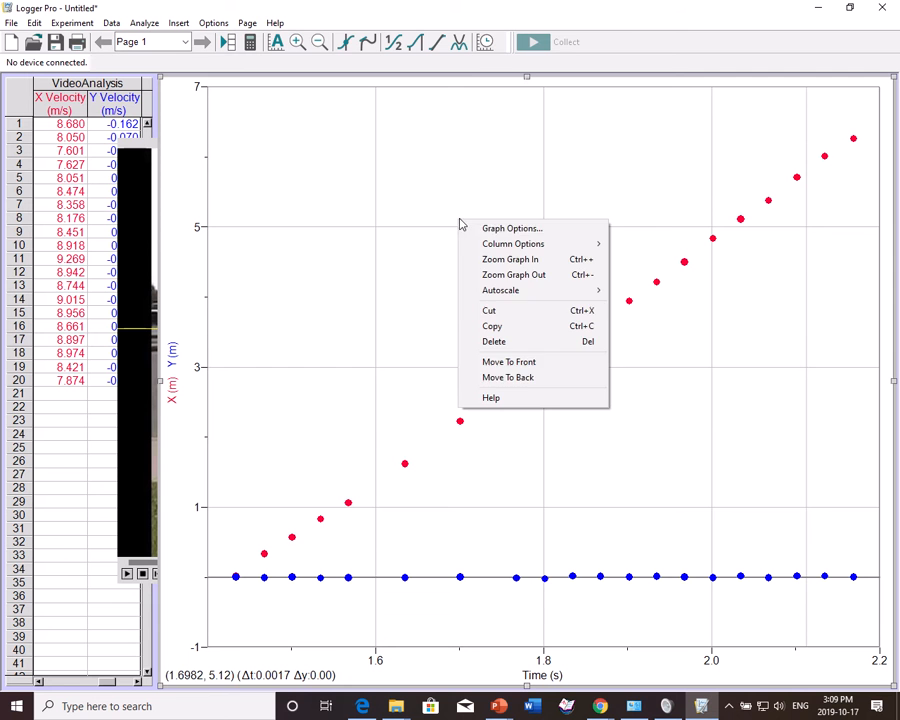
click(521, 377)
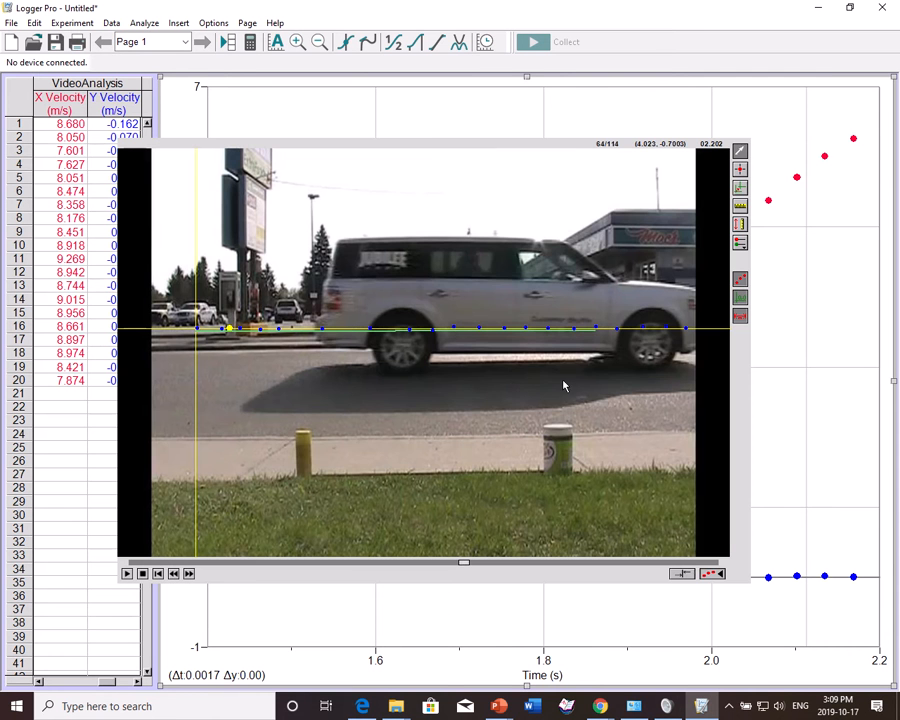
right_click(461, 233)
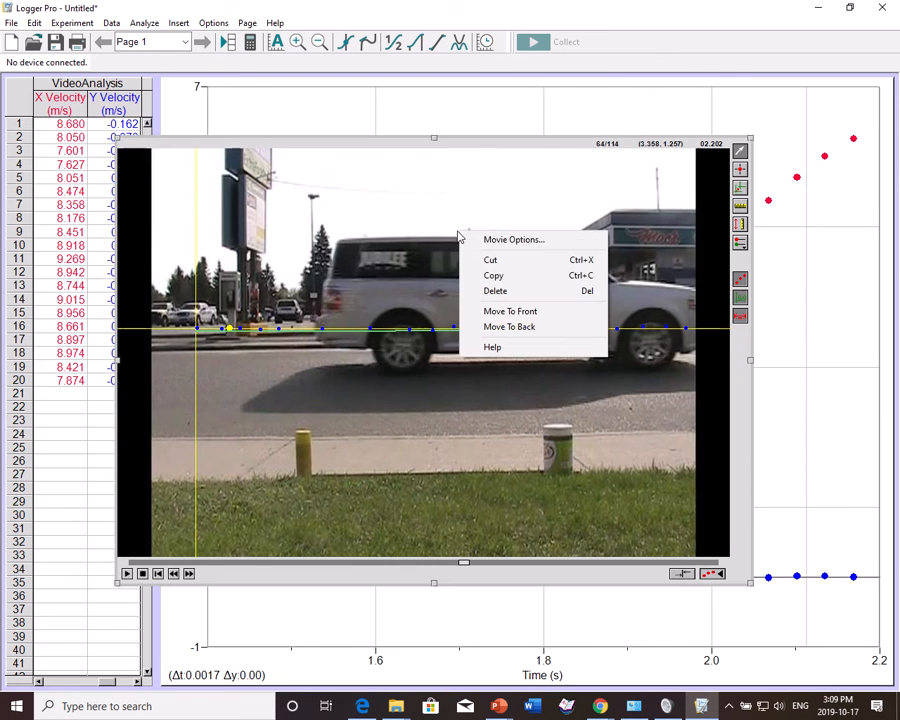
click(525, 328)
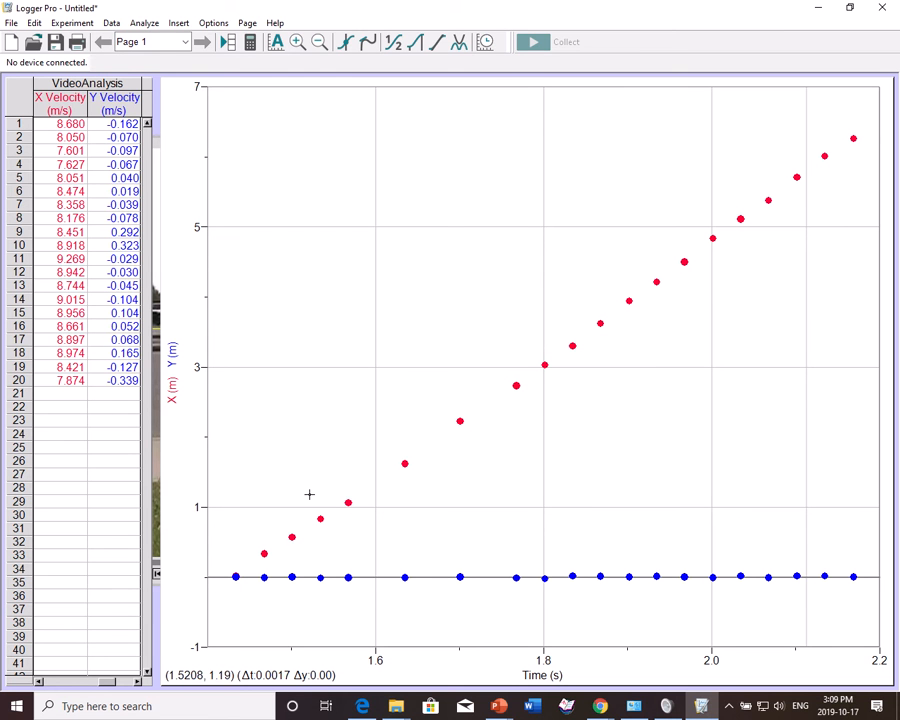
- Select all the plotted points on the graph and apply an automatic linear curve fit (mt+b) to the VideoAnalysis X data
click(224, 229)
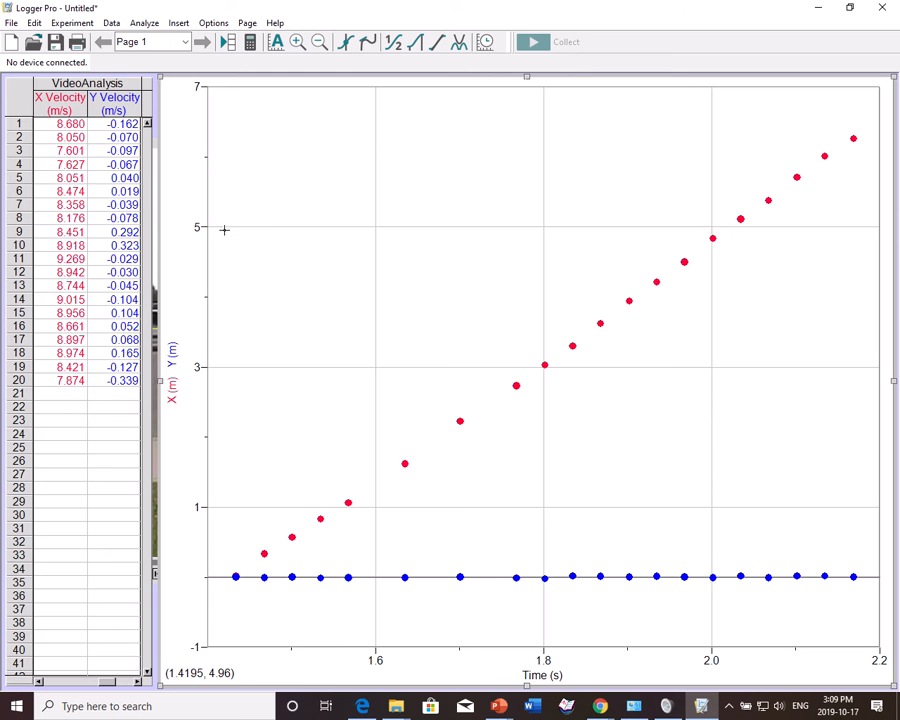
drag(284, 244, 416, 260)
drag(663, 265, 855, 271)
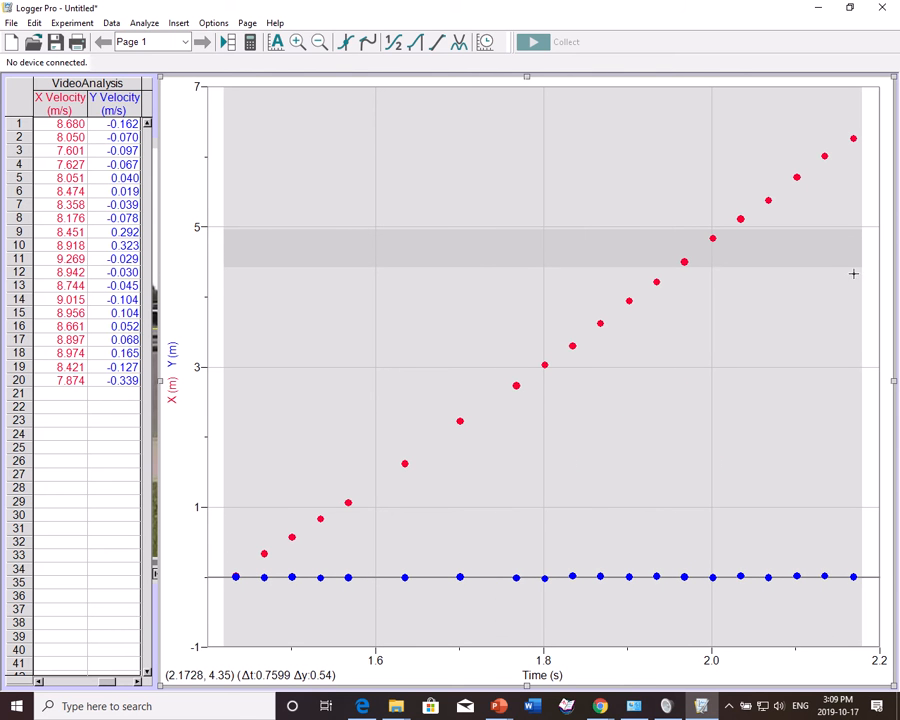
click(459, 43)
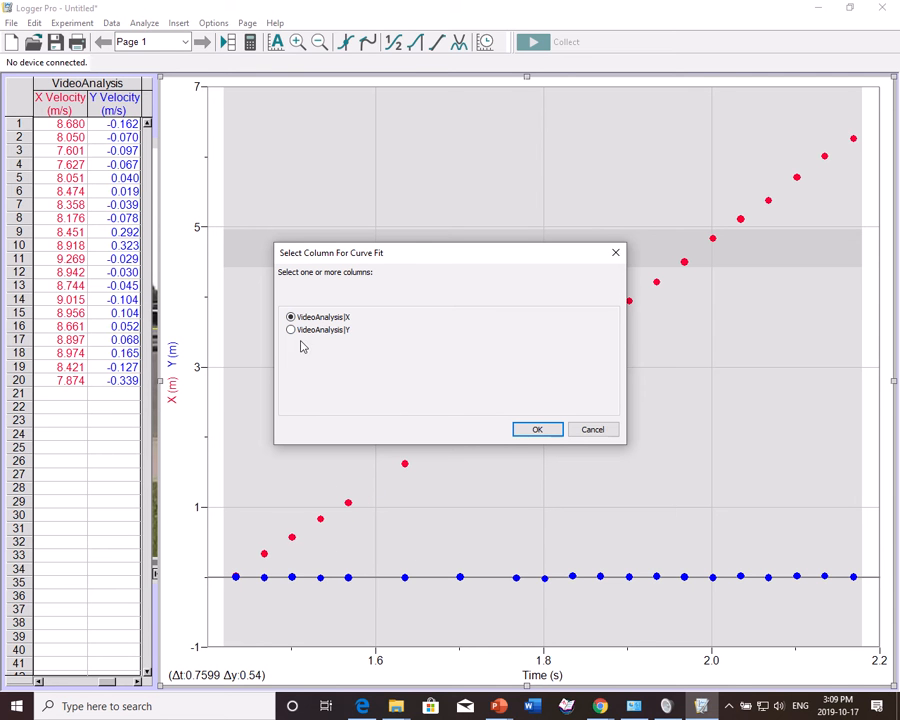
click(537, 428)
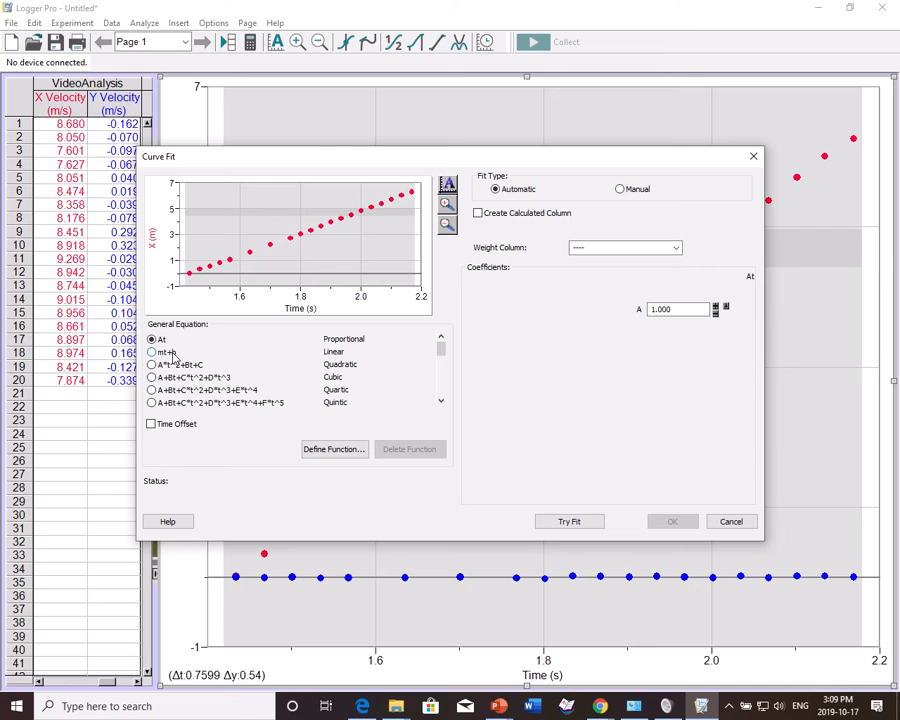
click(170, 353)
click(180, 366)
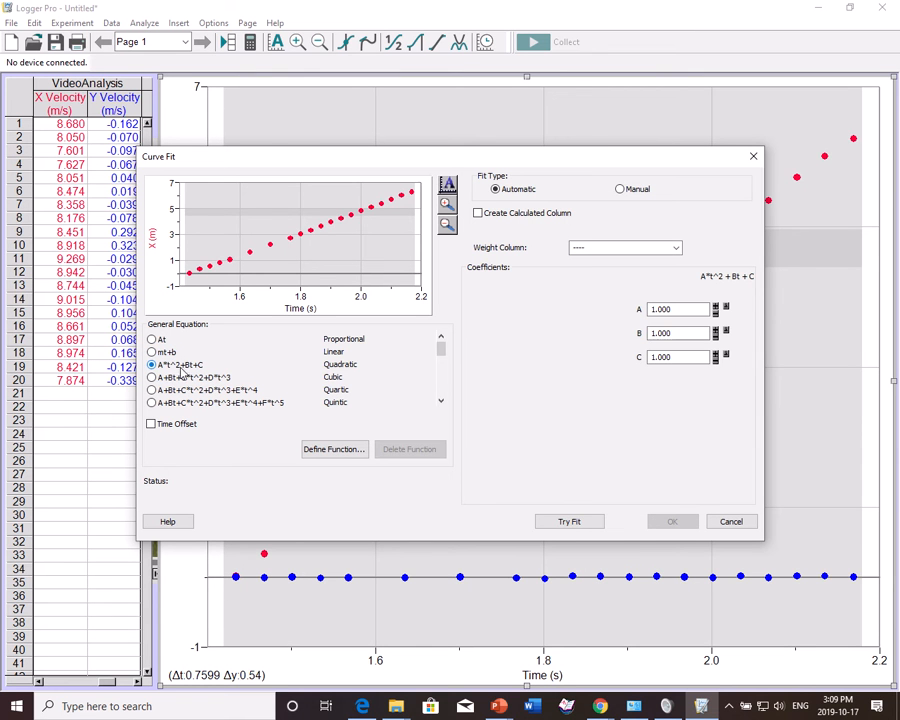
click(170, 354)
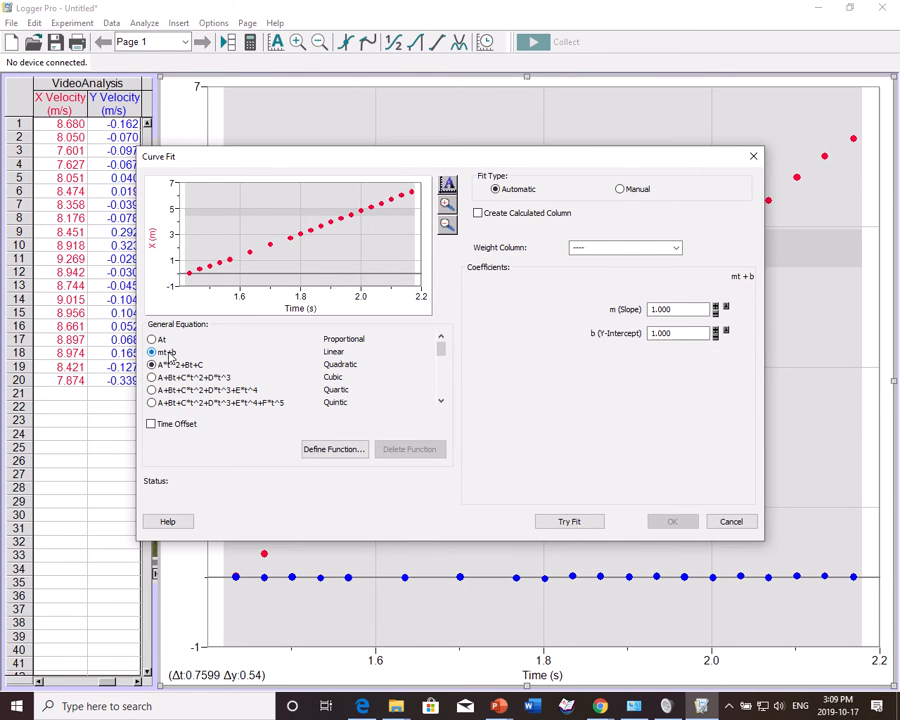
click(569, 524)
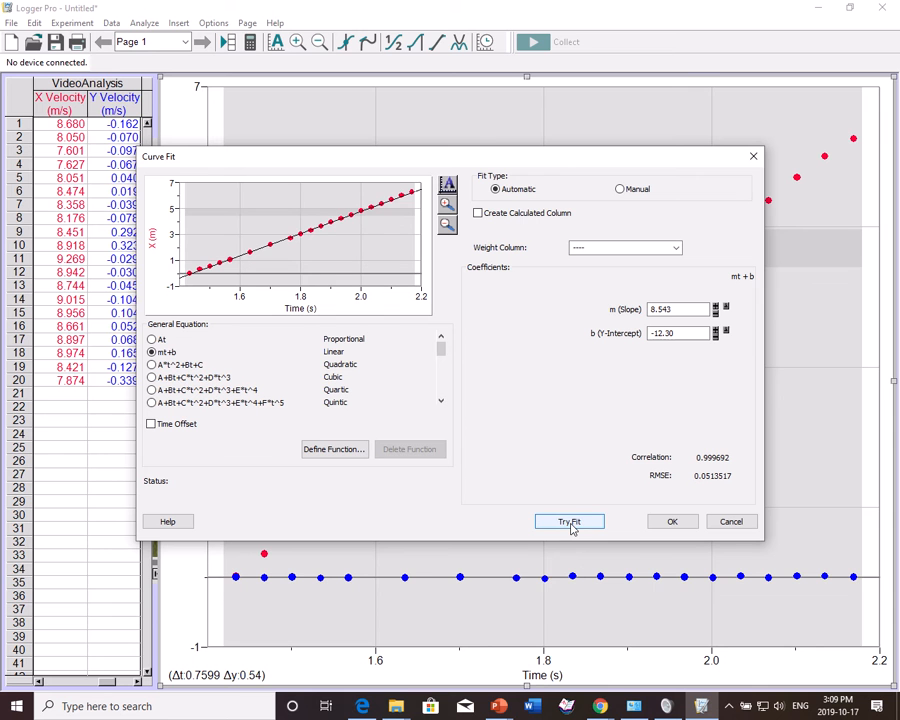
click(672, 522)
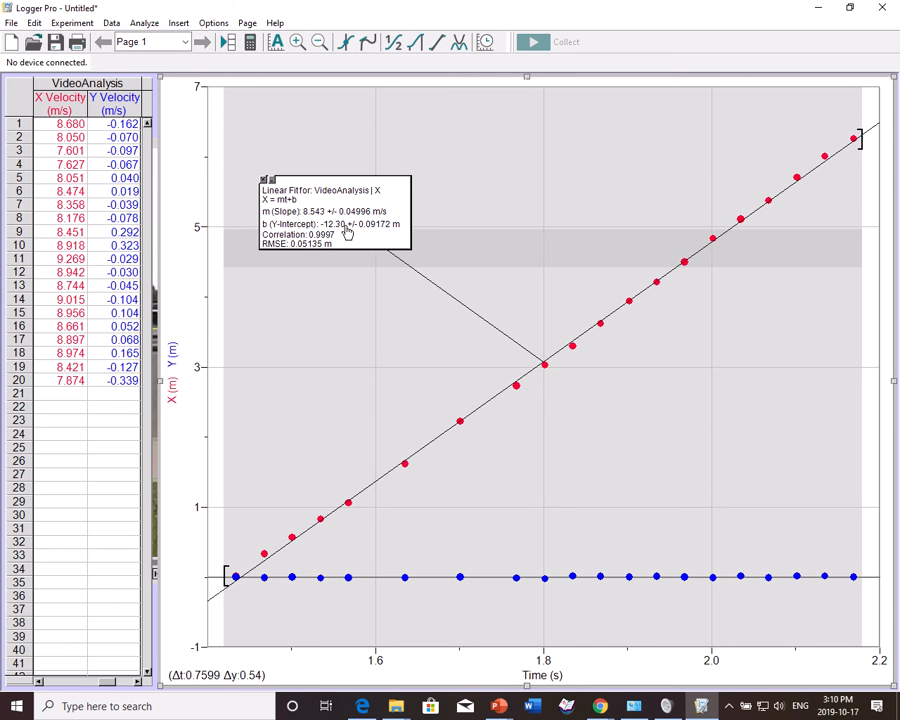
- Switch to Chrome, search Google for "m/s to km/h" and maximize the browser window
mouse_move(599, 706)
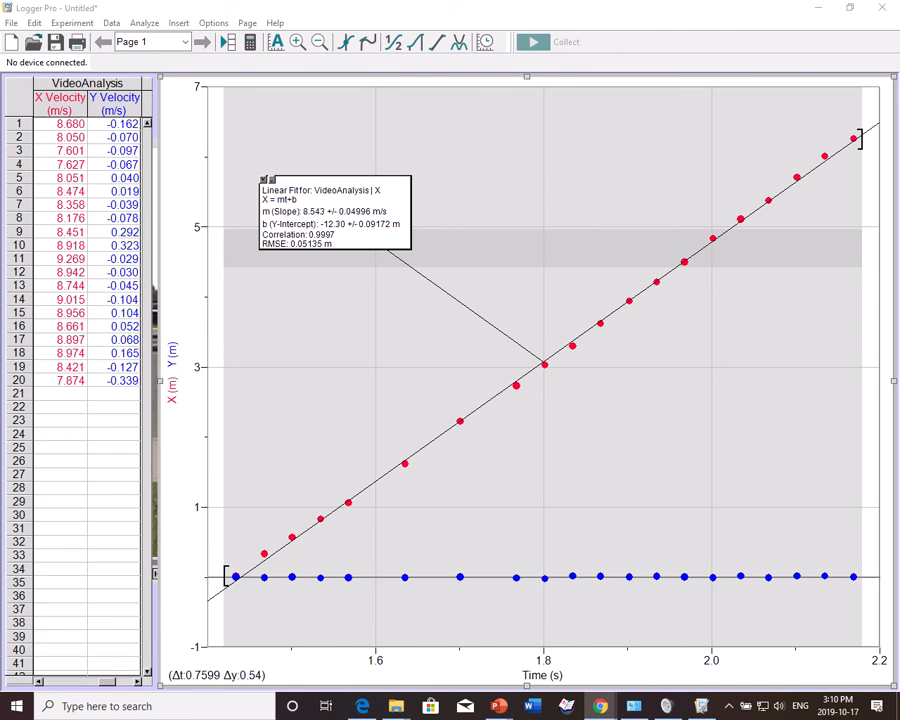
drag(899, 90, 402, 147)
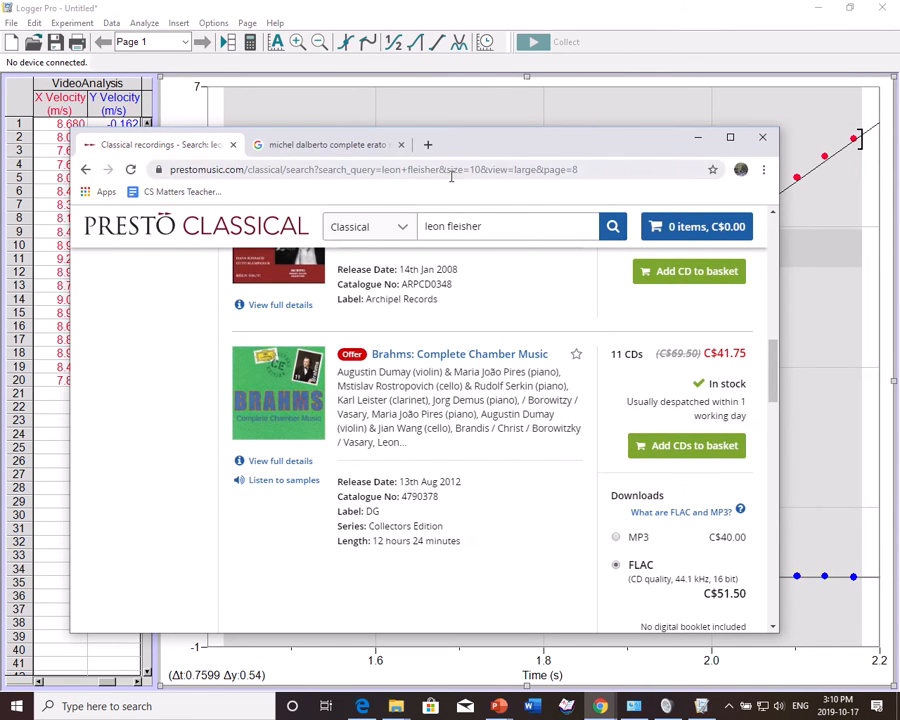
click(455, 174)
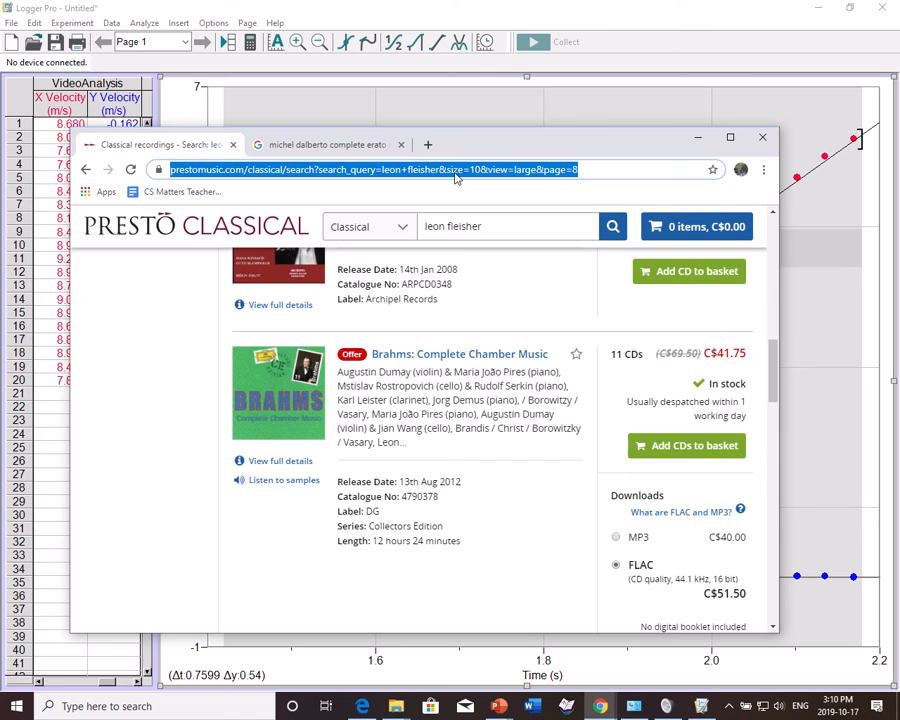
text(m/s)
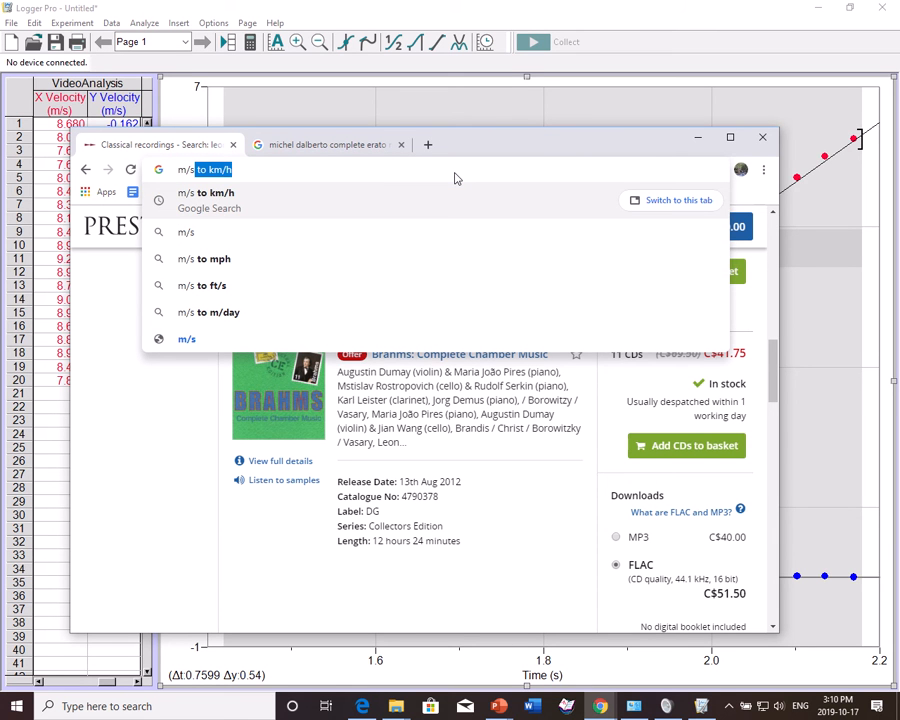
key(Return)
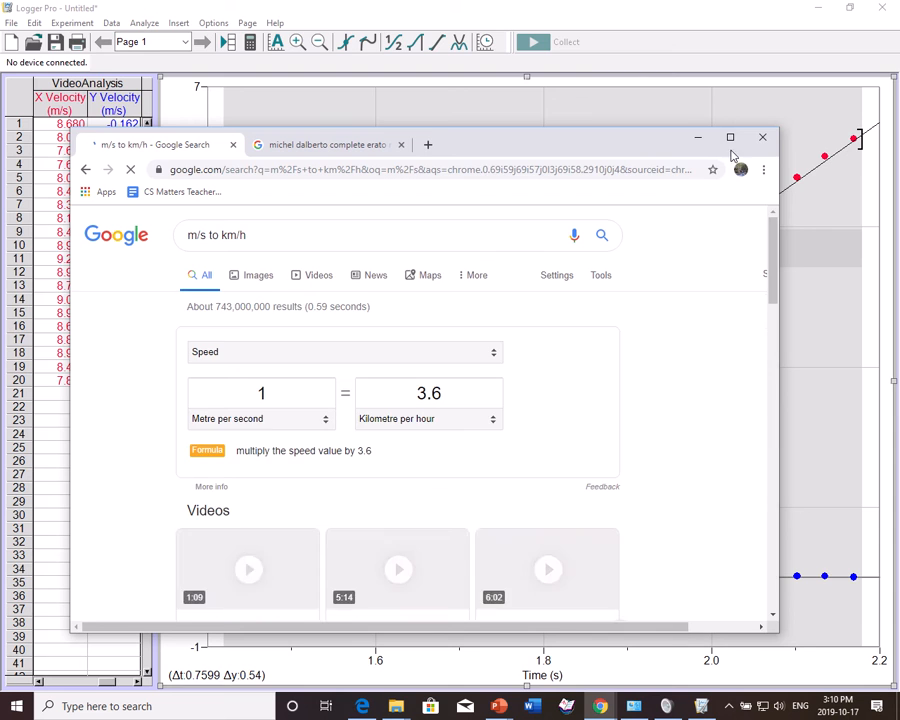
click(731, 139)
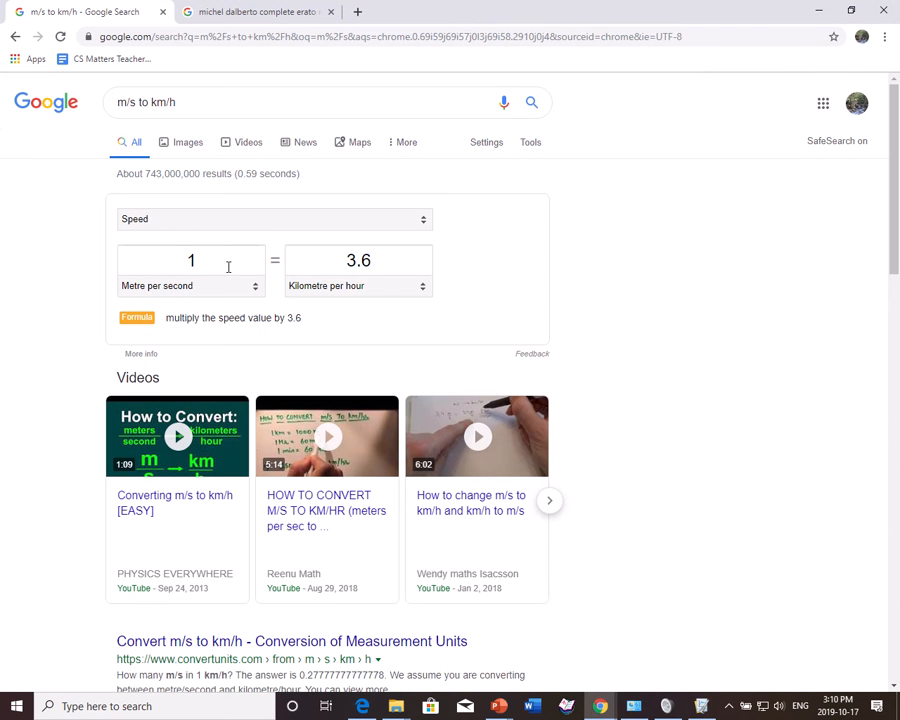
- Convert the fitted slope of 8.543 metres per second to kilometres per hour in the speed converter
drag(226, 264, 103, 263)
key(alt+Tab)
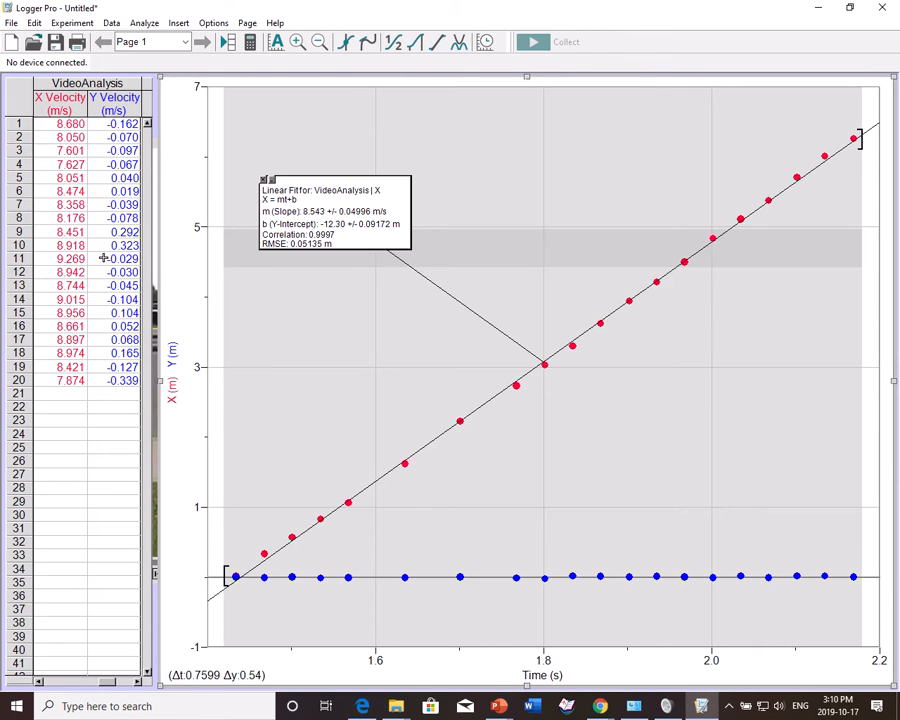
key(alt+Tab)
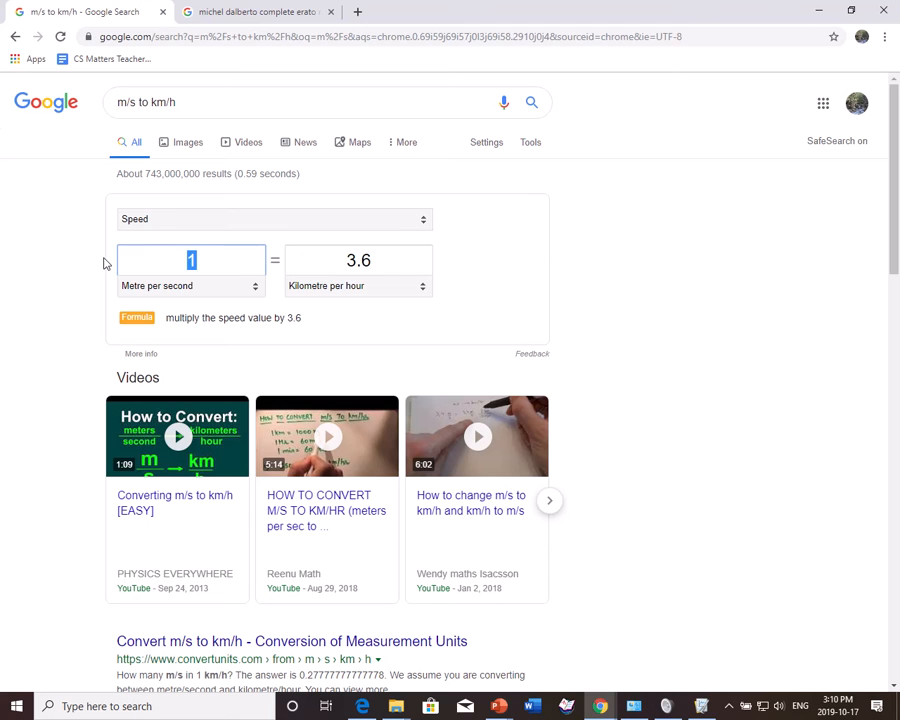
text(8.543)
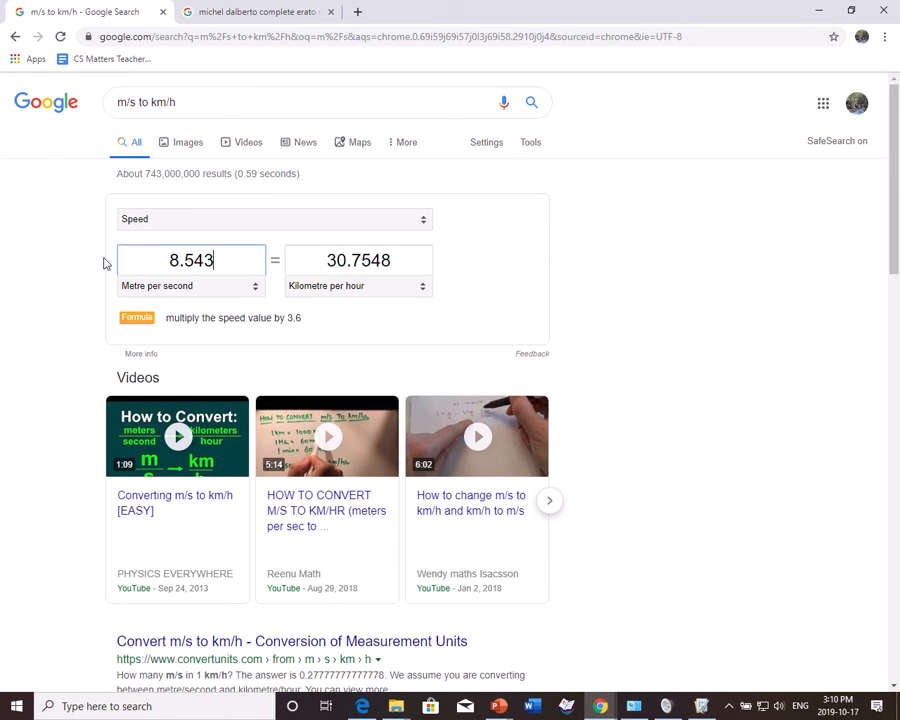
- Return to Logger Pro, start saving the experiment and browse to folder 1 inside _SCI102019\Ruo Test on the Z: drive
click(699, 706)
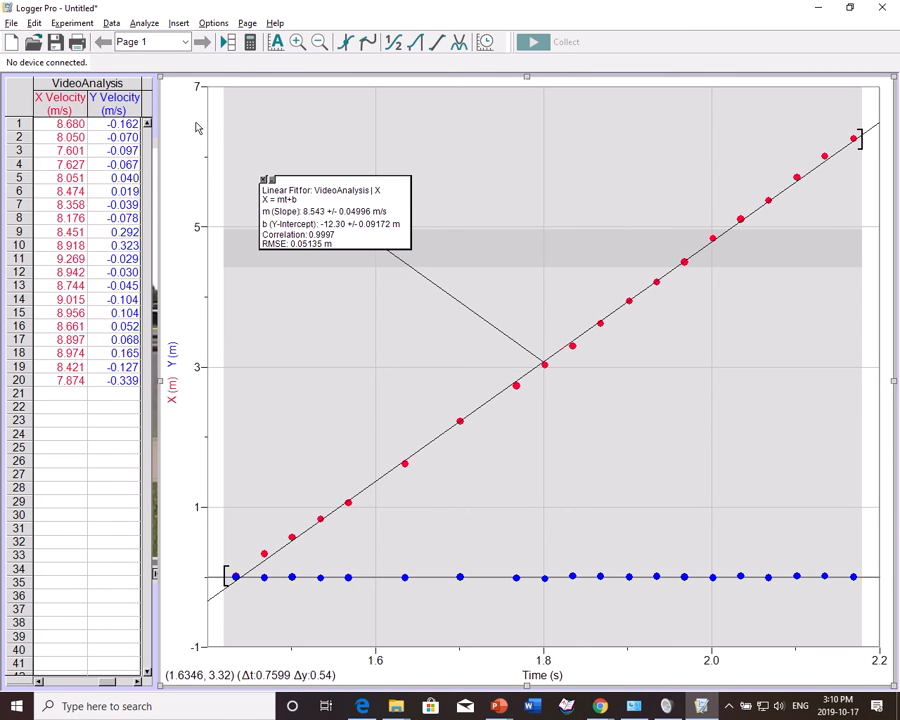
click(11, 23)
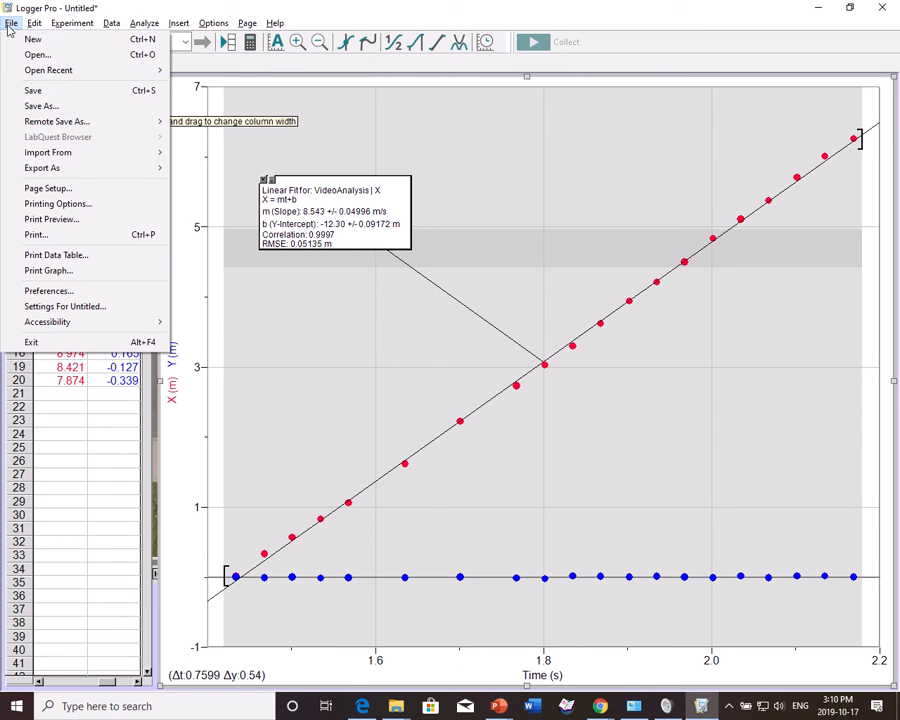
click(32, 92)
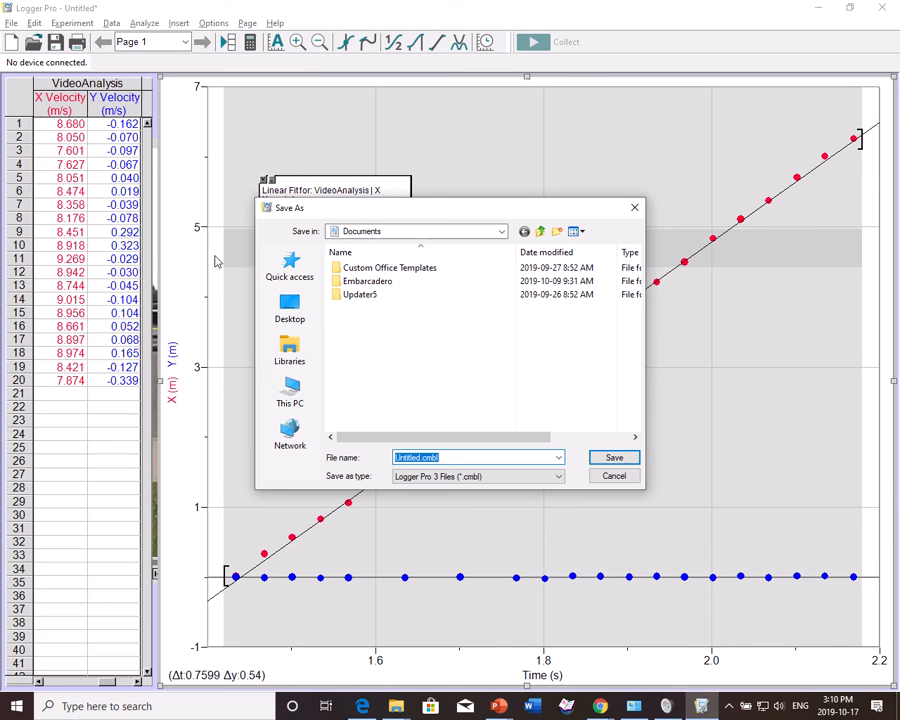
click(285, 396)
scroll(362, 416, down, 10)
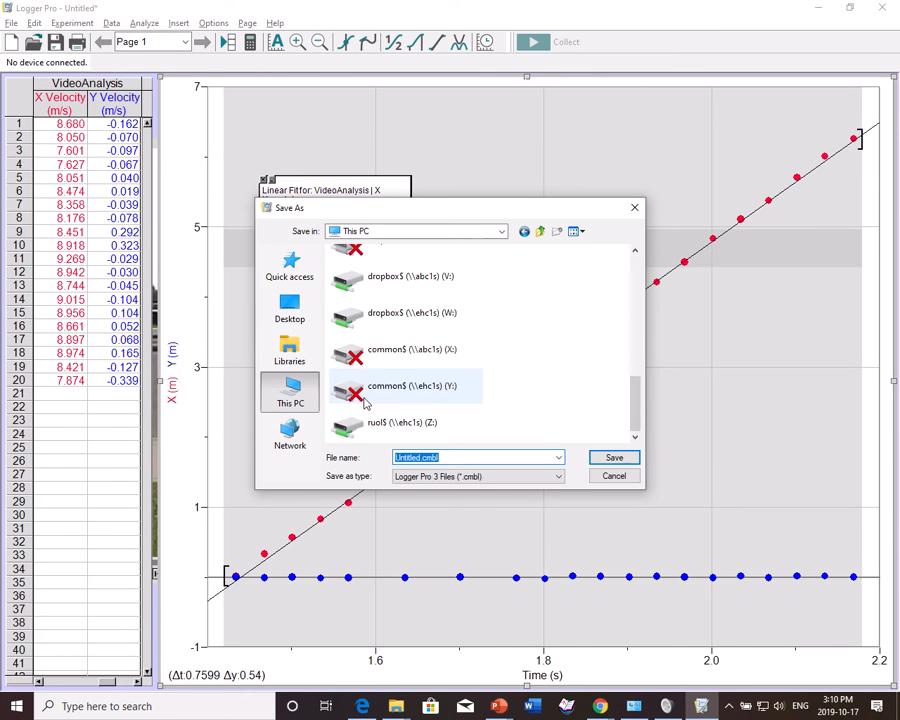
double_click(416, 432)
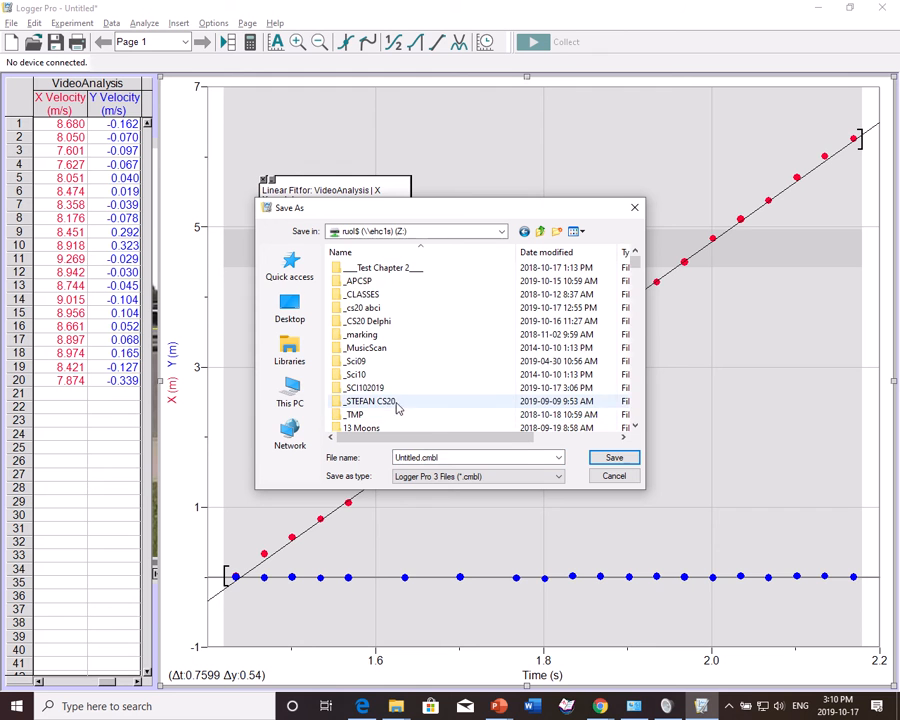
double_click(368, 390)
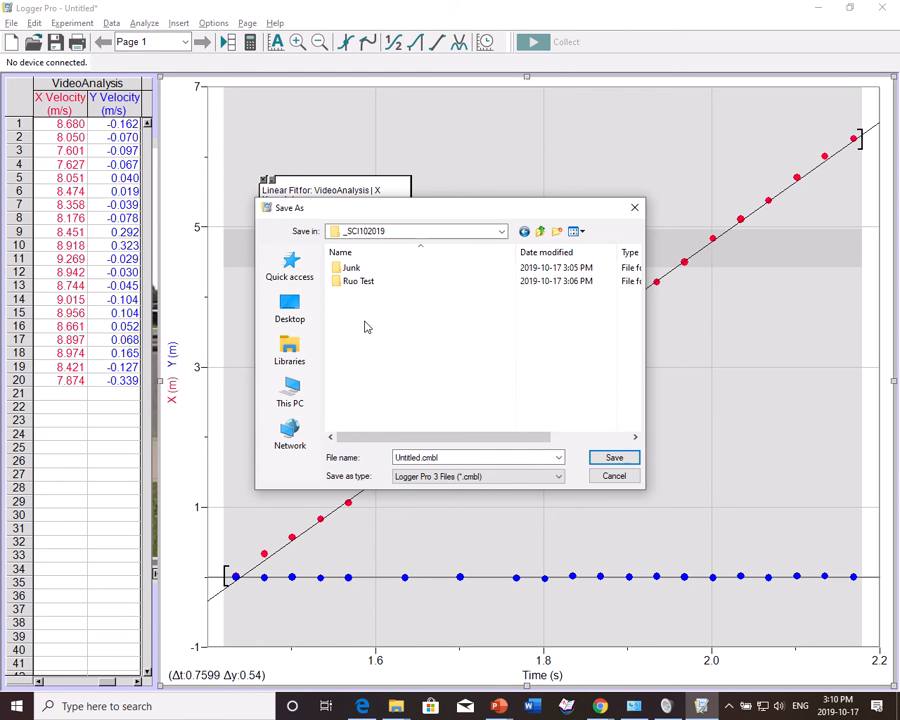
double_click(362, 283)
double_click(350, 266)
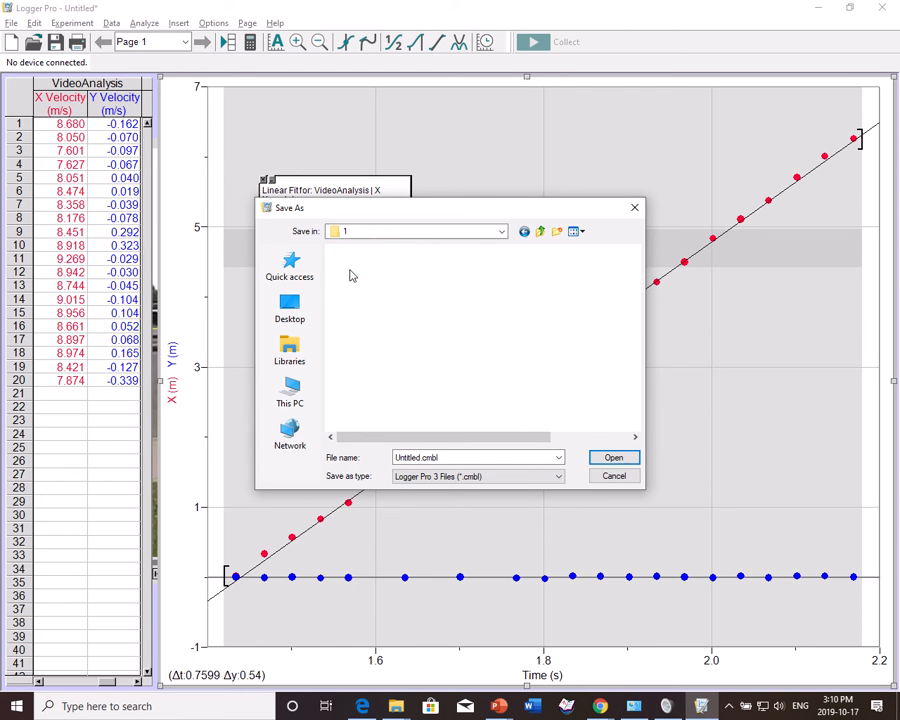
- Save the experiment in folder 1 under the file name Ruo QU1
double_click(490, 455)
text(Ruo QU1)
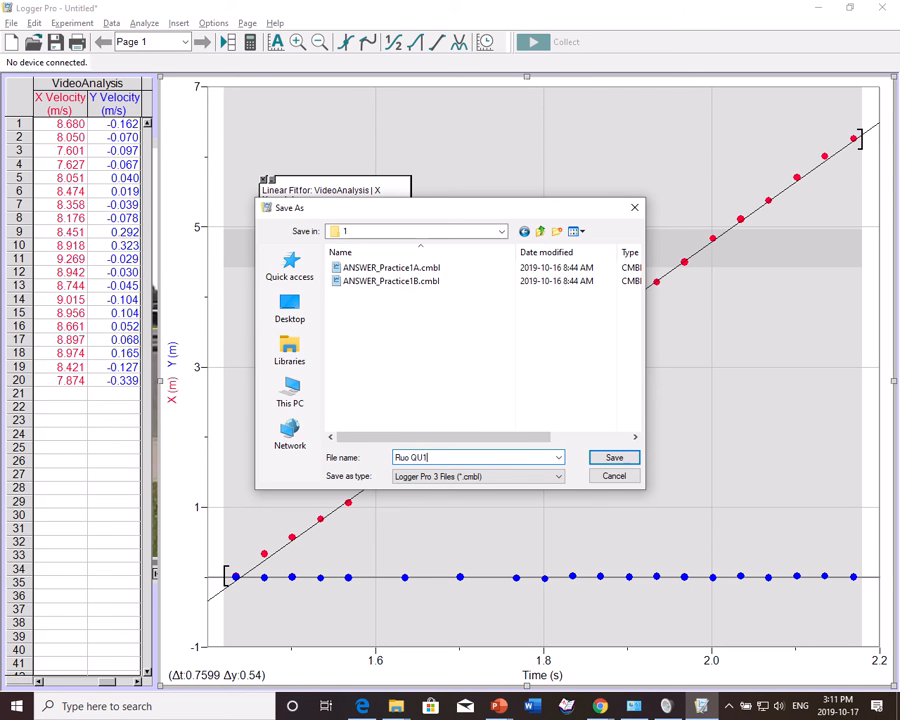
key(Return)
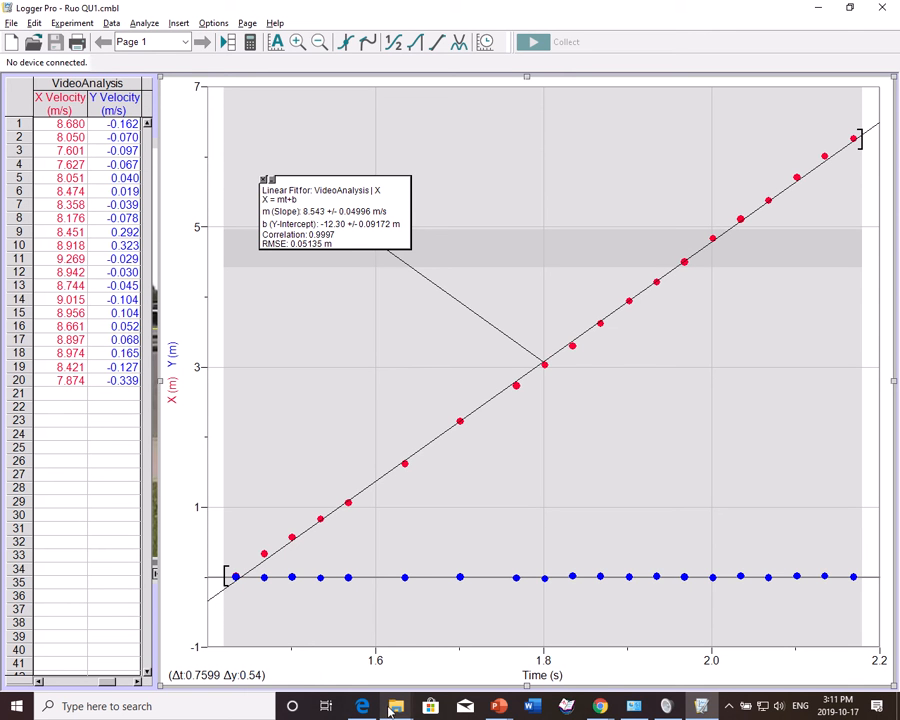
- Bring up the File Explorer window showing the _SCI102019 folder and close Logger Pro
mouse_move(394, 707)
click(305, 645)
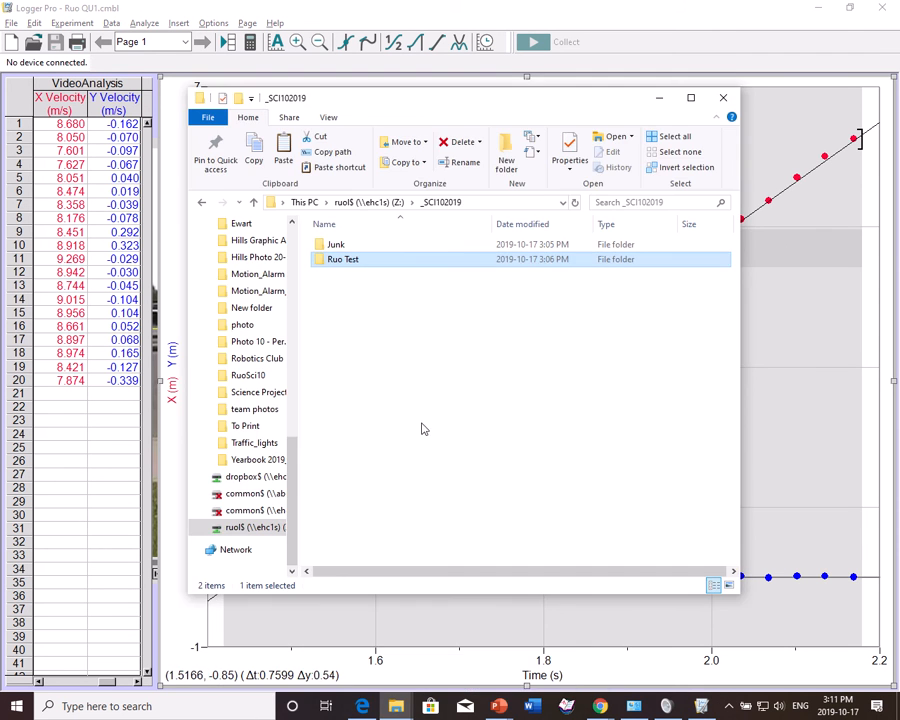
click(880, 10)
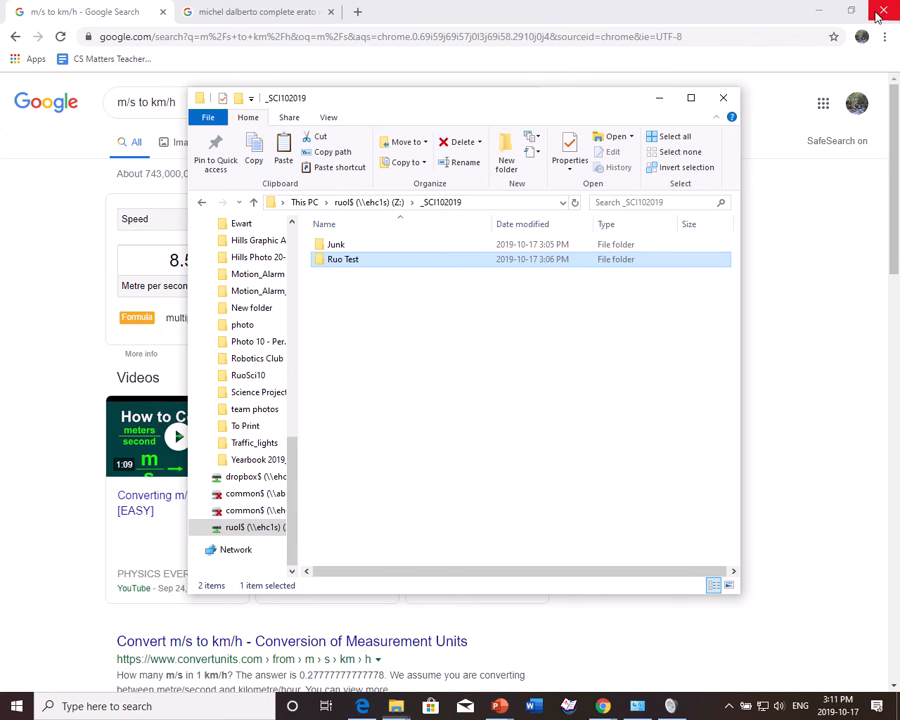
- Copy the Ruo Test folder from _SCI102019 and paste it into RuoSci10\handinSci10 on the V: drive
right_click(348, 261)
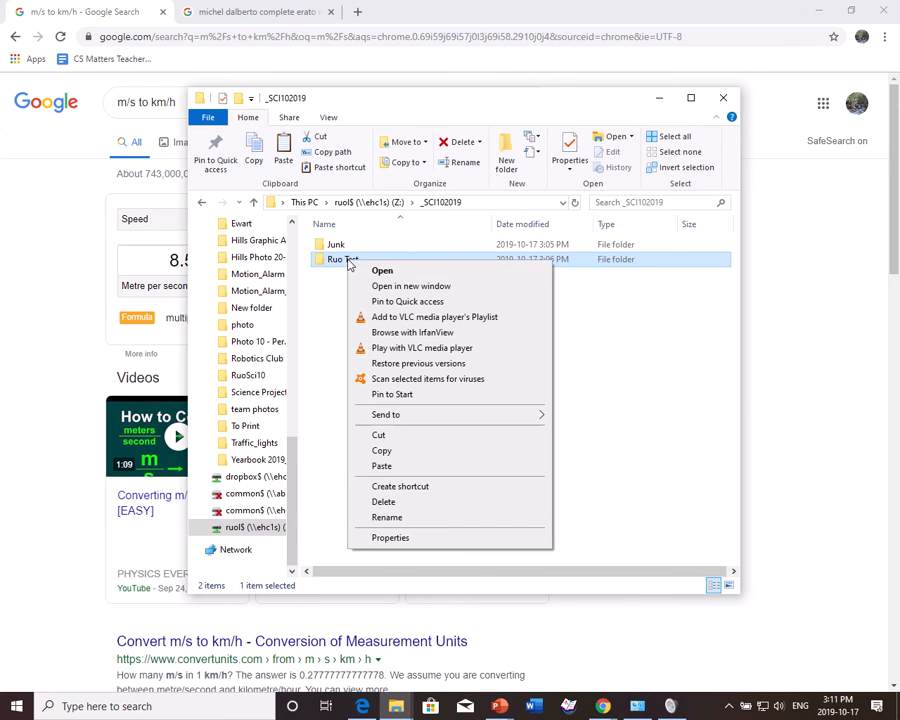
click(395, 451)
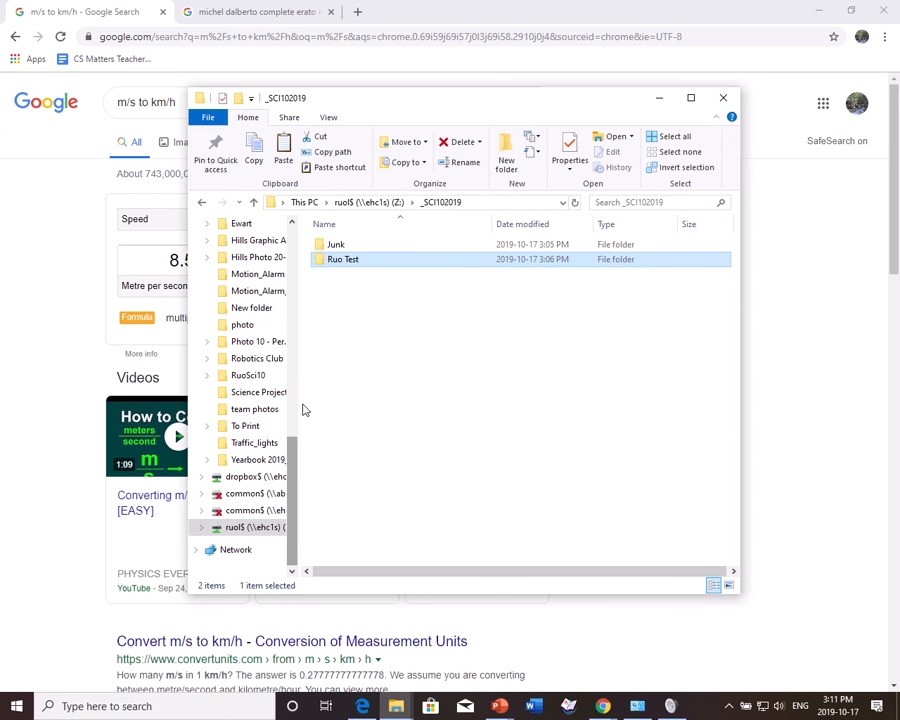
click(258, 377)
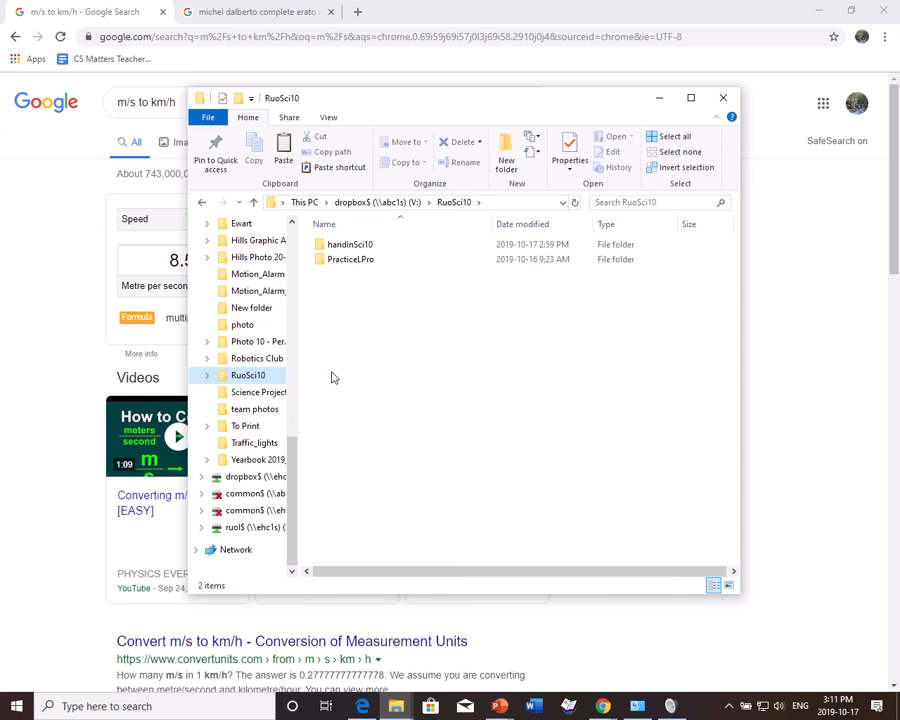
double_click(366, 245)
right_click(424, 402)
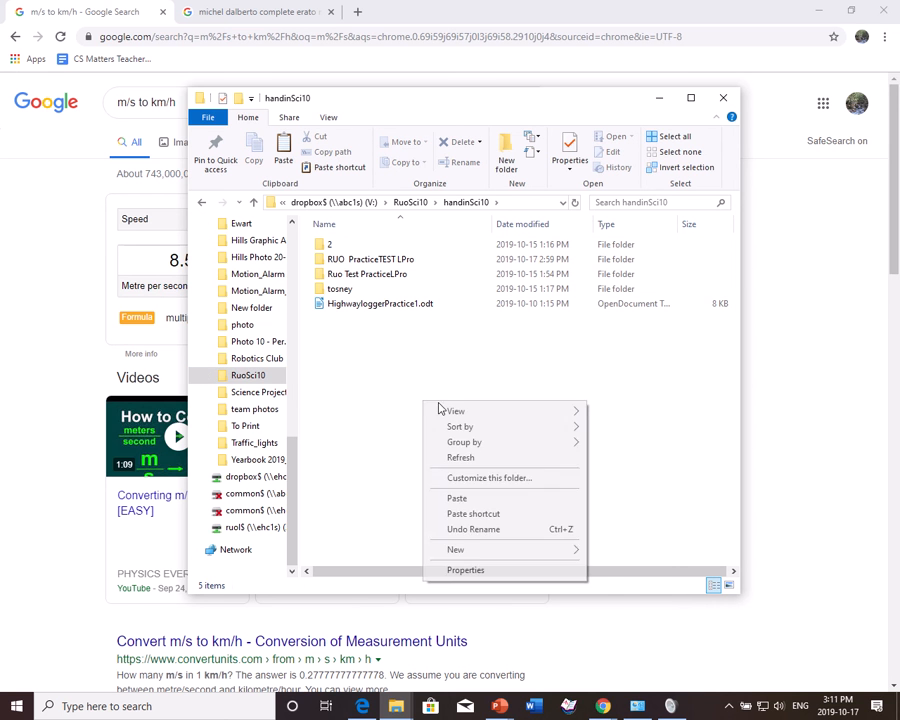
click(484, 499)
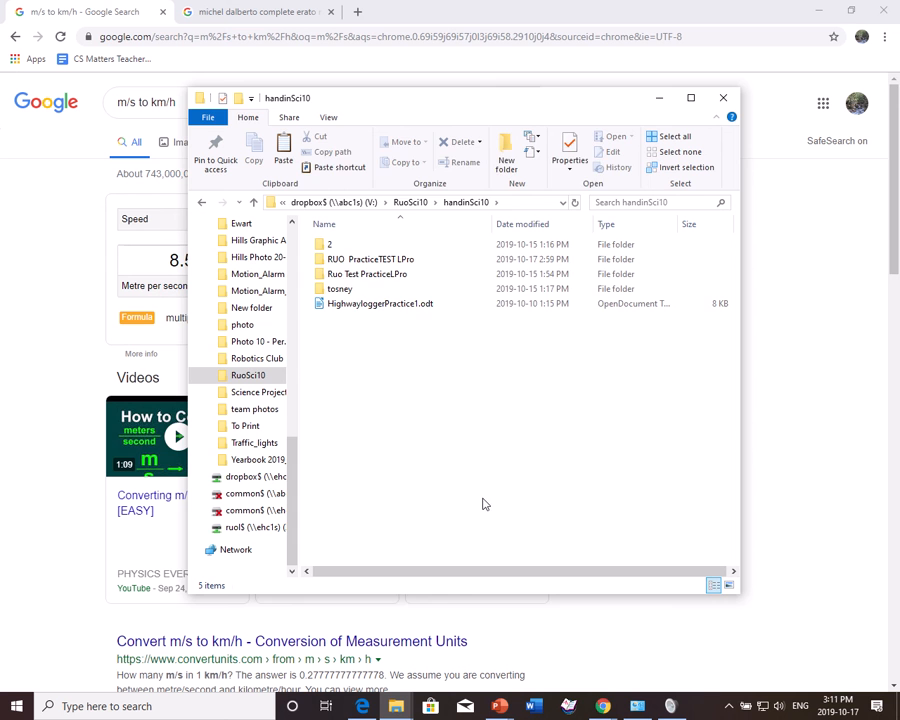